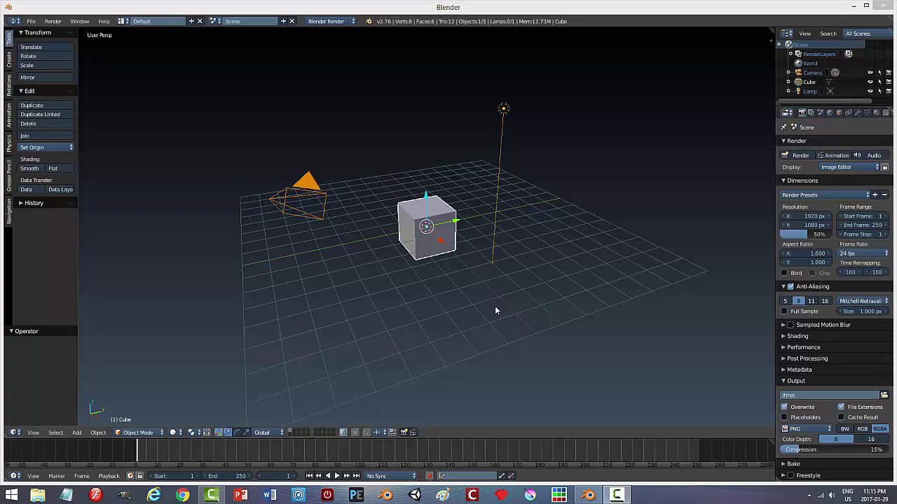
# - Delete the default cube, lamp and camera, confirming each deletion
pyautogui.click(448, 249)
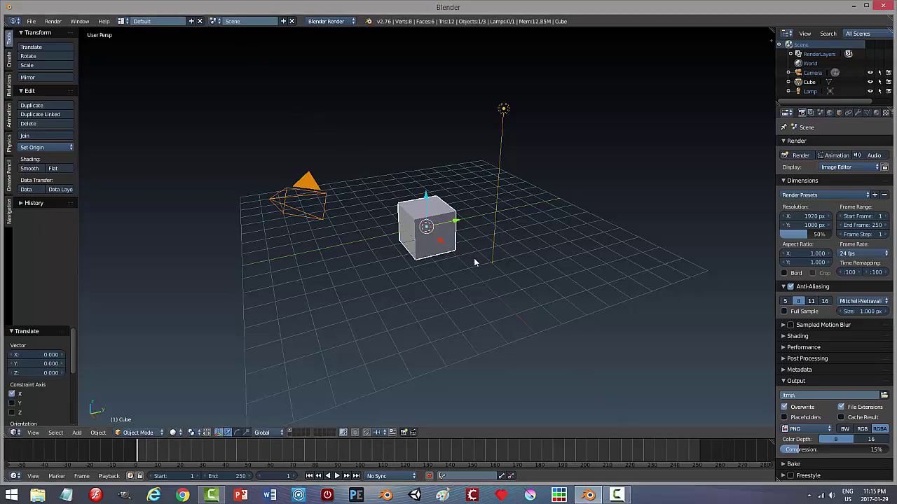
pyautogui.press('x')
pyautogui.click(474, 260)
pyautogui.rightClick(504, 107)
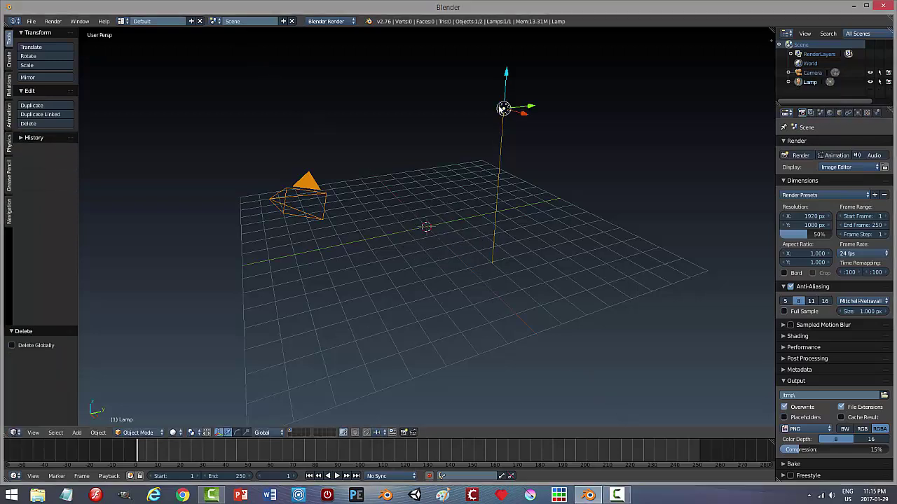
pyautogui.press('x')
pyautogui.click(510, 116)
pyautogui.press('x')
pyautogui.click(325, 219)
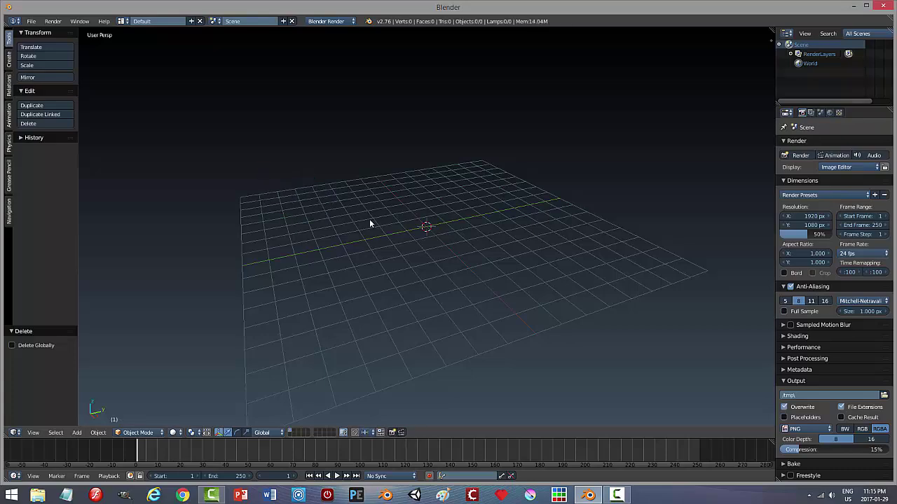
# - Switch the viewport to the orthographic front view
pyautogui.press('KP_1')
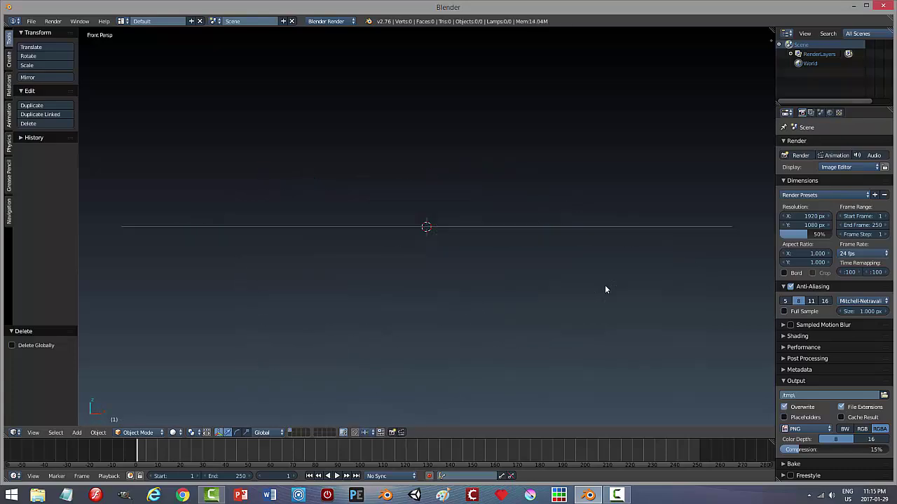
pyautogui.press('KP_5')
pyautogui.moveTo(521, 310); pyautogui.dragTo(498, 291, button='middle')
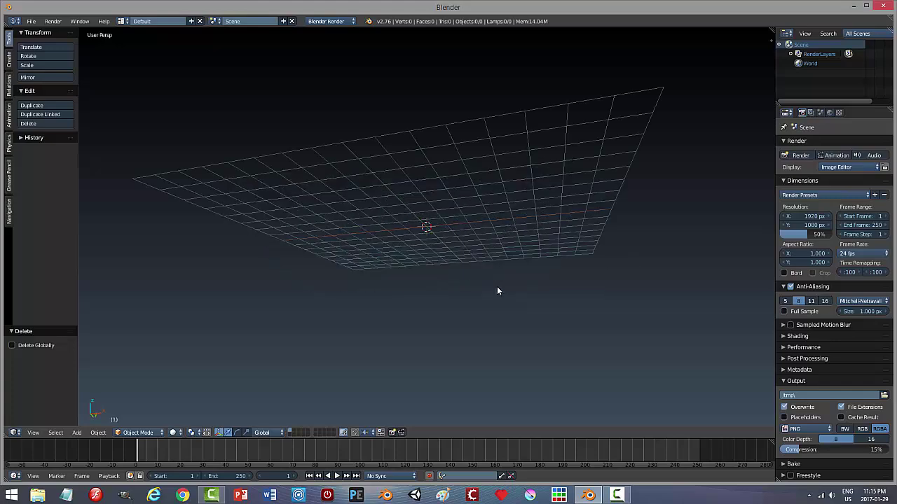
pyautogui.press('KP_1')
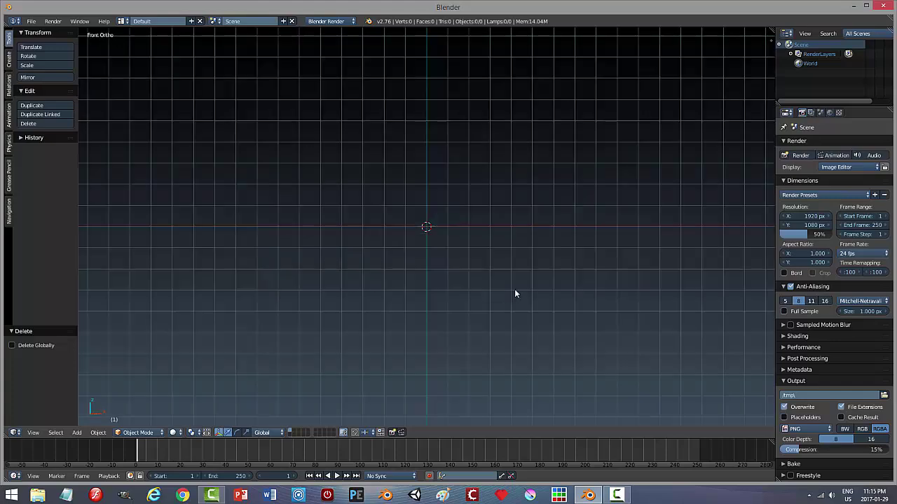
# - Add baby-bottle.png from the REFERENCE IMAGES folder as a background image
pyautogui.press('n')
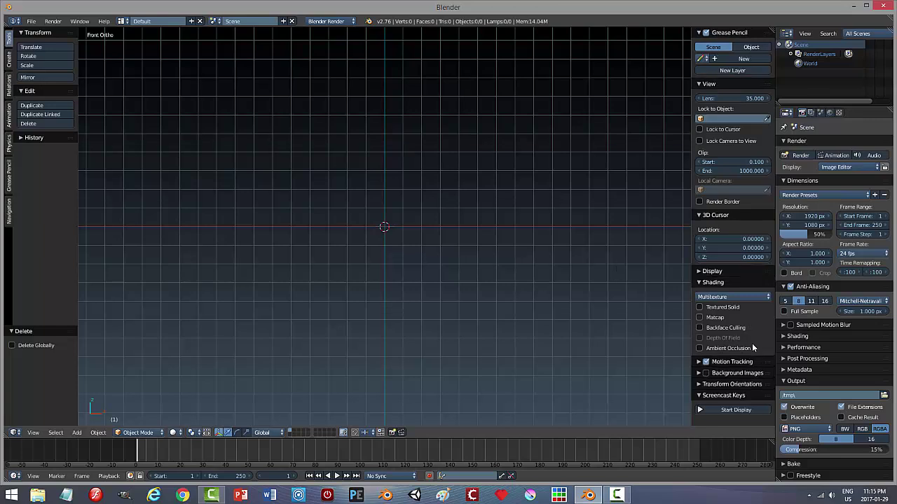
pyautogui.click(709, 377)
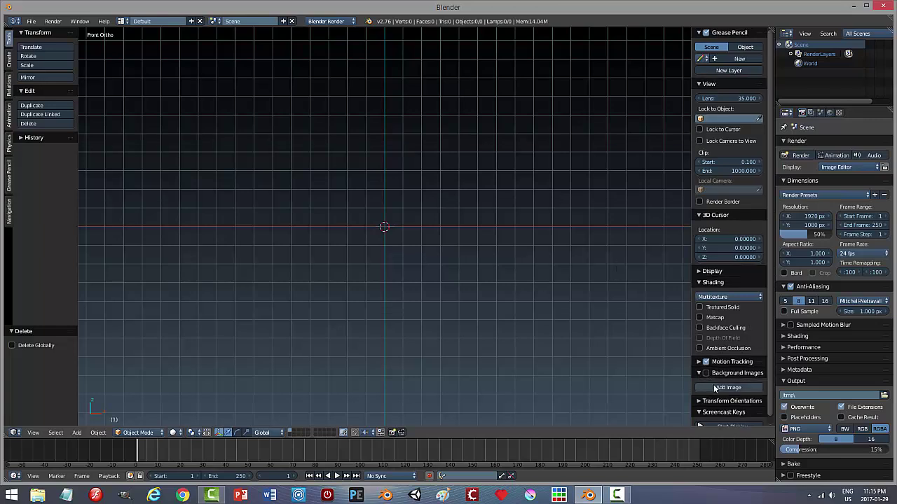
pyautogui.click(722, 388)
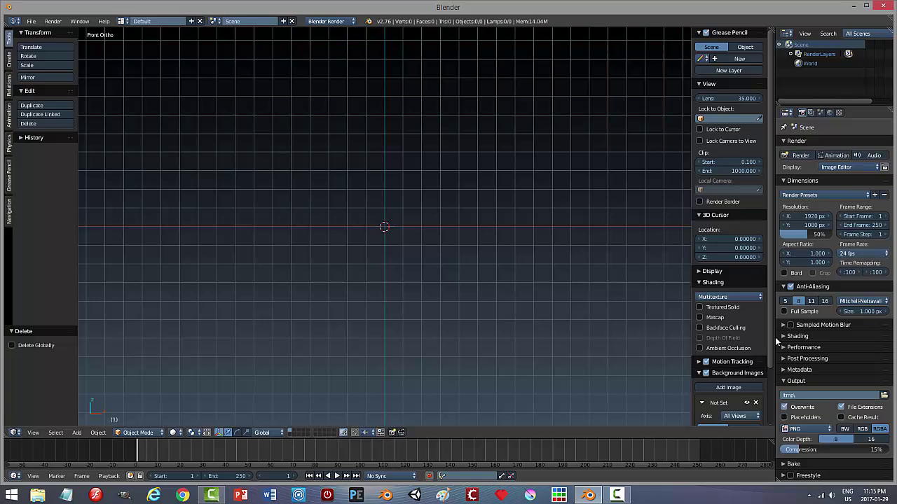
pyautogui.scroll(-2, 729, 378)
pyautogui.scroll(-2, 729, 378)
pyautogui.click(743, 386)
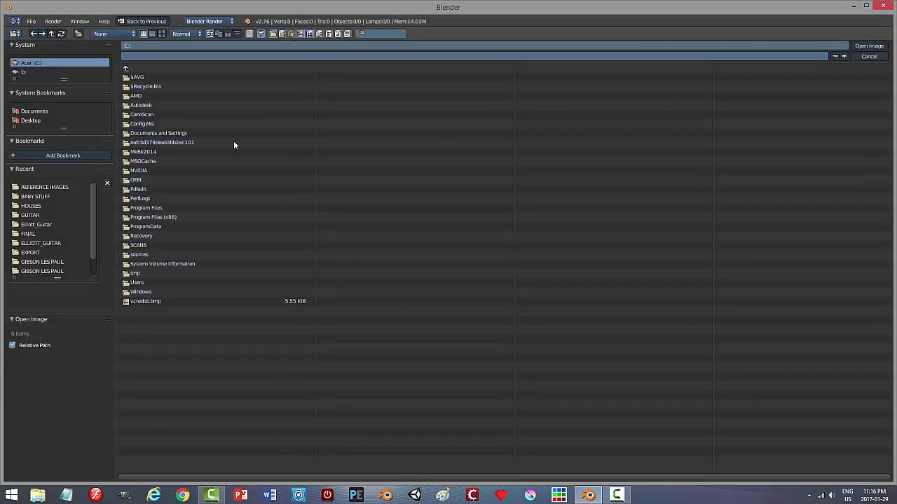
pyautogui.click(41, 187)
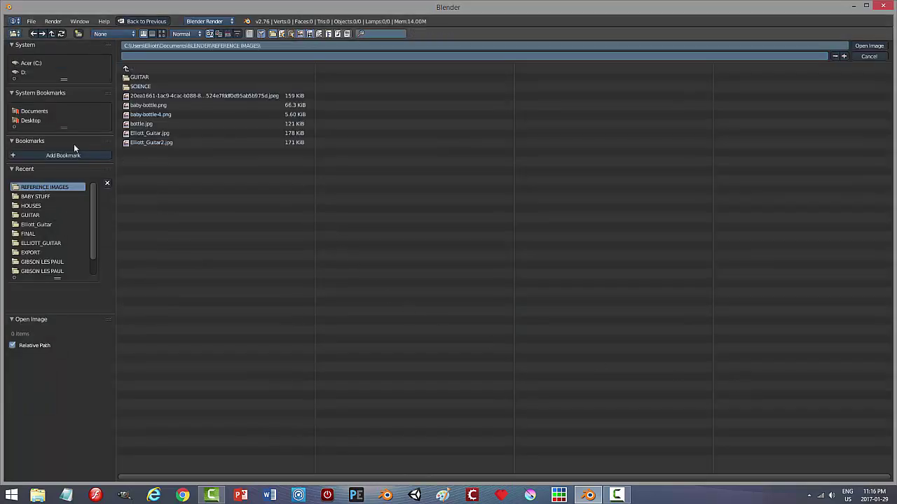
pyautogui.click(161, 33)
pyautogui.click(435, 98)
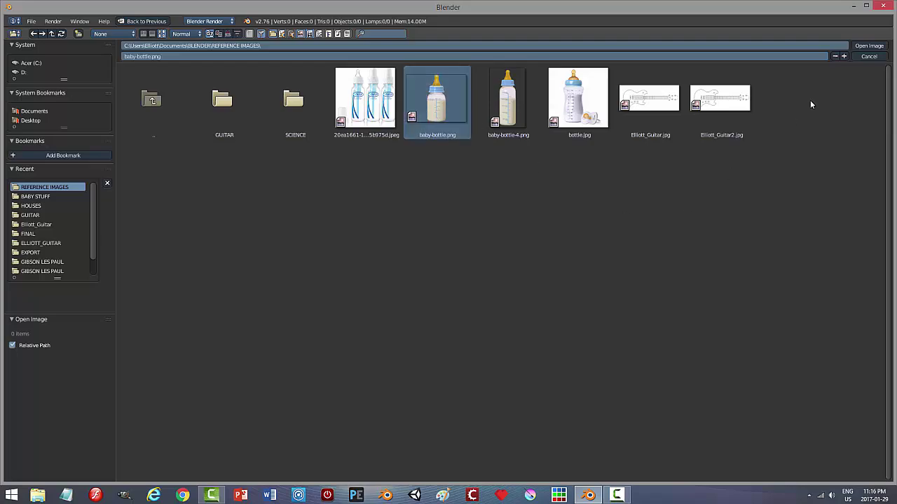
pyautogui.click(869, 46)
# - Set the background image's horizontal offset to -0.05
pyautogui.scroll(3, 456, 301)
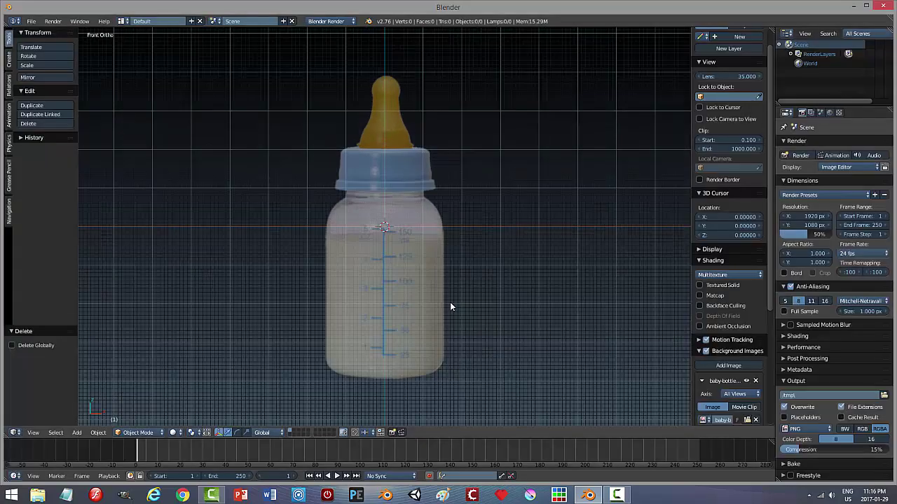
pyautogui.scroll(2, 451, 304)
pyautogui.scroll(2, 450, 303)
pyautogui.scroll(-3, 450, 302)
pyautogui.scroll(-2, 771, 298)
pyautogui.scroll(-3, 771, 344)
pyautogui.scroll(-1, 764, 389)
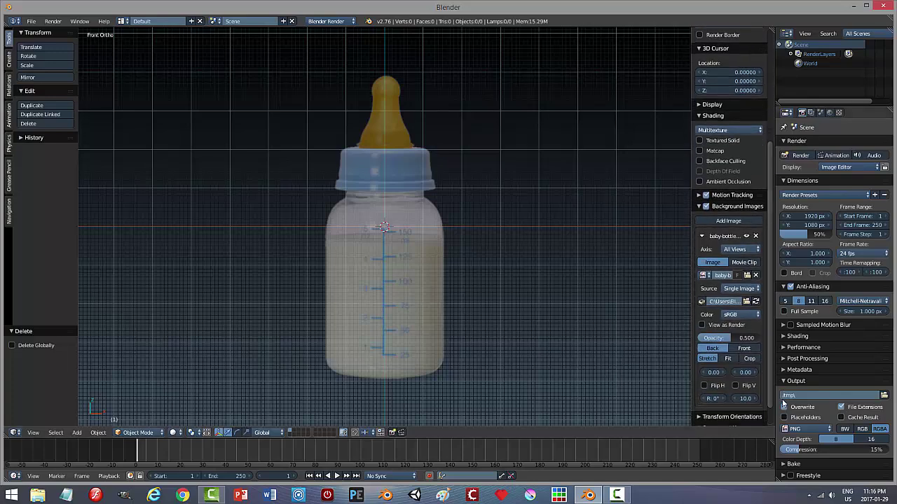
pyautogui.click(703, 373)
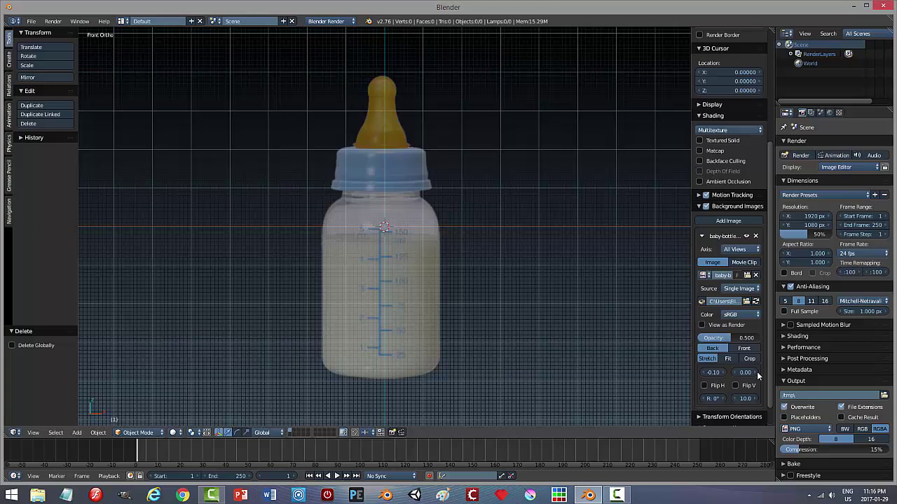
pyautogui.click(712, 372)
pyautogui.press('BackSpace')
pyautogui.press('Return')
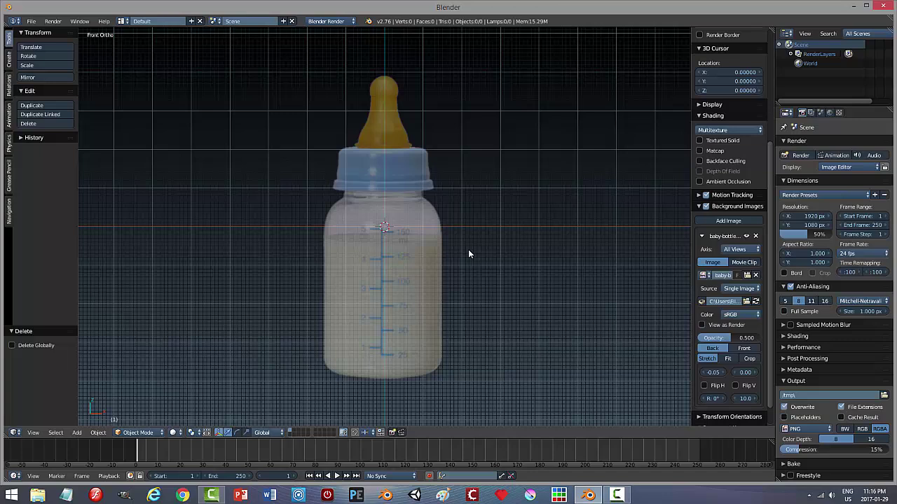
# - Start the Screencast Keys on-screen keystroke display
pyautogui.hotkey('shift', 'a')
pyautogui.moveTo(770, 323); pyautogui.dragTo(769, 400)
pyautogui.click(730, 418)
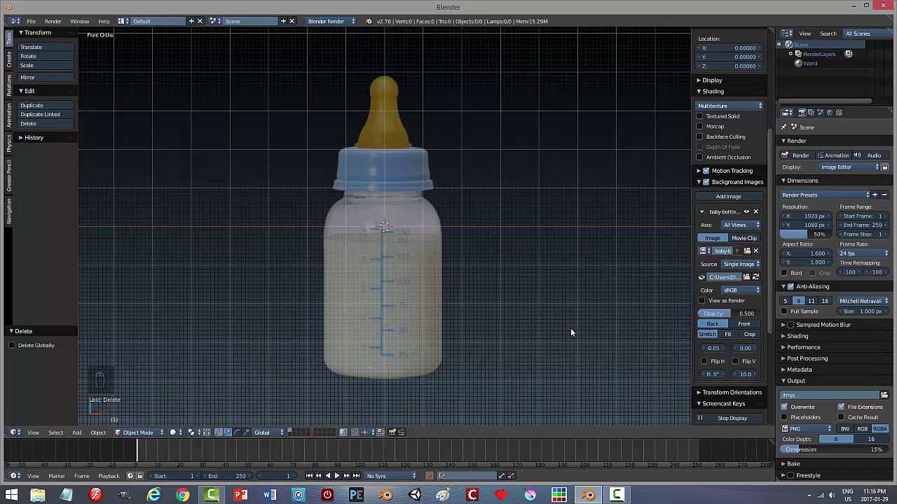
# - Hide the sidebar, add a Single Vert mesh and move it along Z to the nipple tip
pyautogui.press('n')
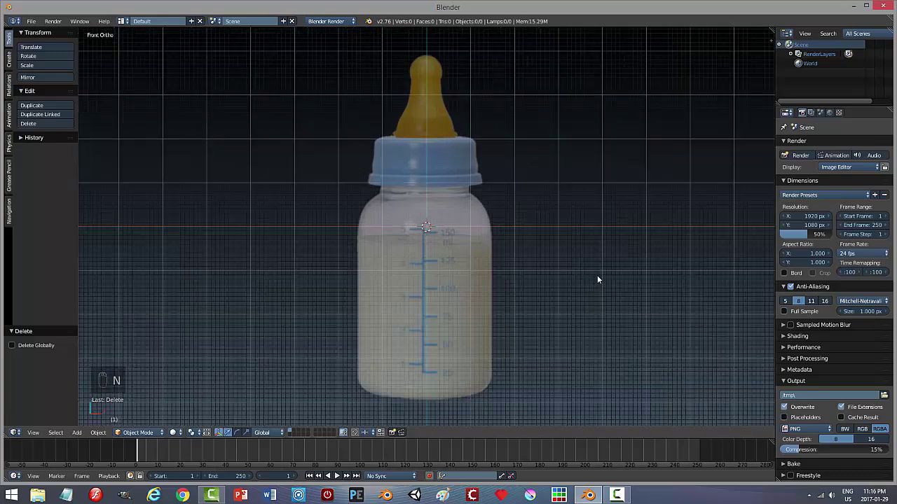
pyautogui.hotkey('shift', 'a')
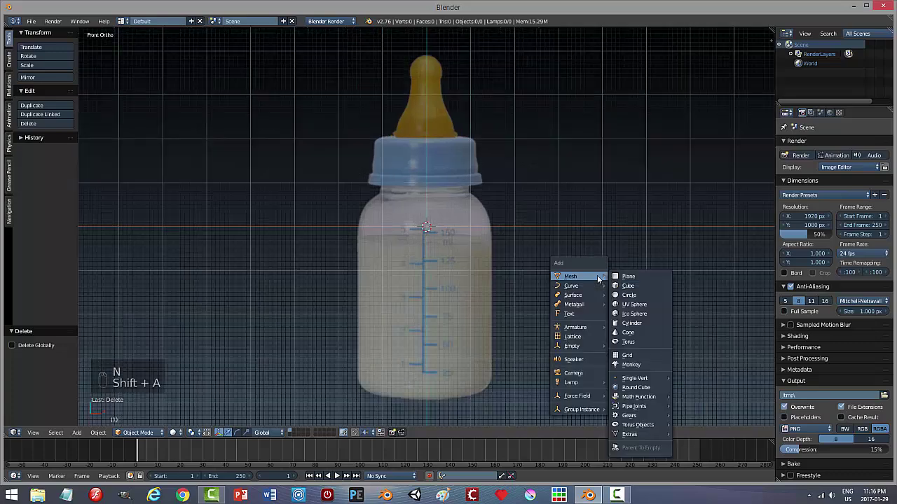
pyautogui.moveTo(635, 379)
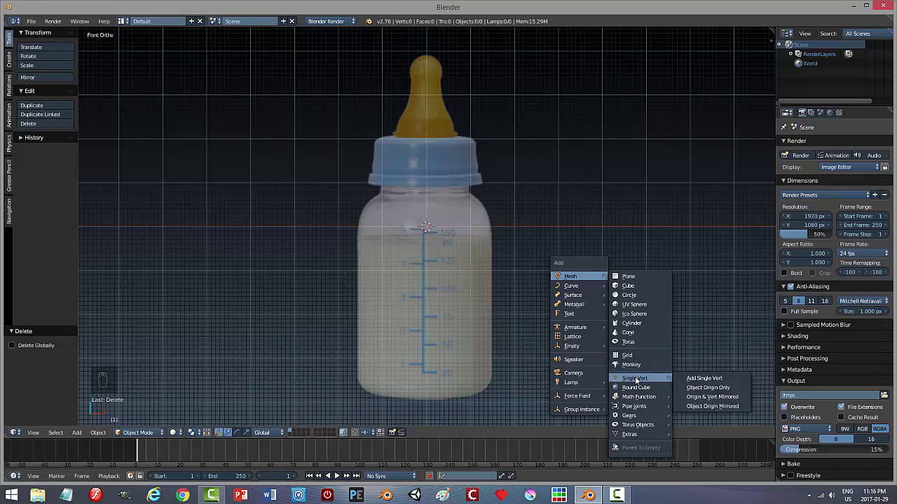
pyautogui.click(701, 382)
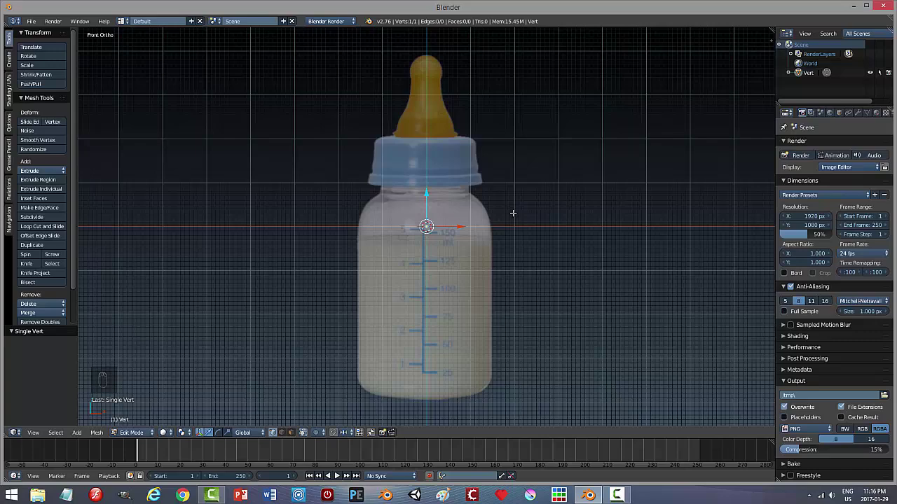
pyautogui.press('g')
pyautogui.press('z')
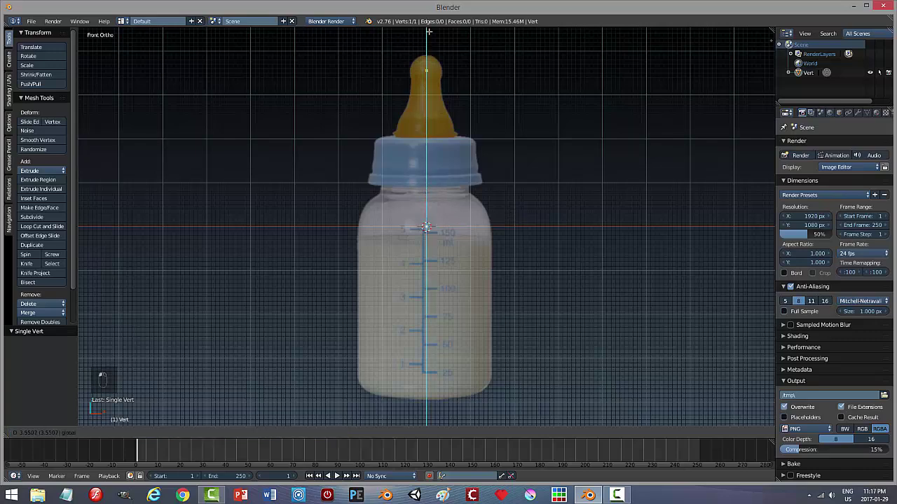
pyautogui.click(428, 418)
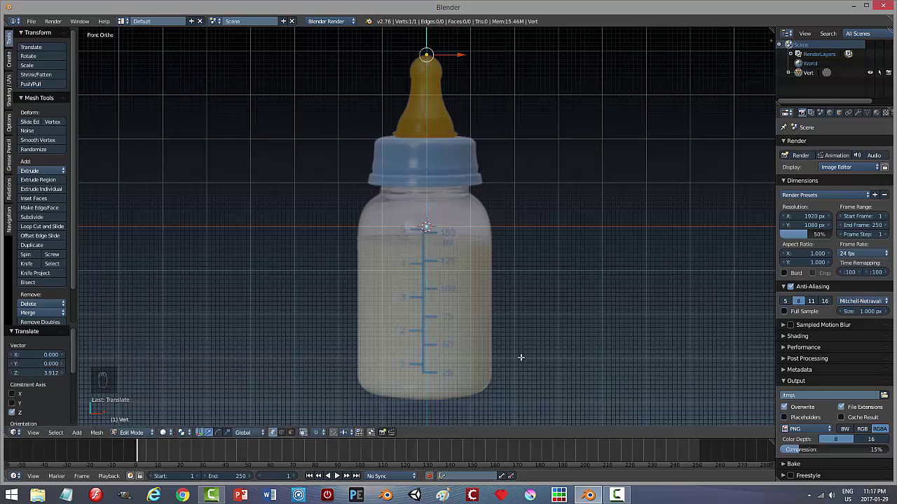
# - Zoom in on the tip, hide the gizmo, and extrude the first vertices along the nipple outline
pyautogui.scroll(1, 514, 91)
pyautogui.scroll(2, 522, 154)
pyautogui.scroll(1, 529, 199)
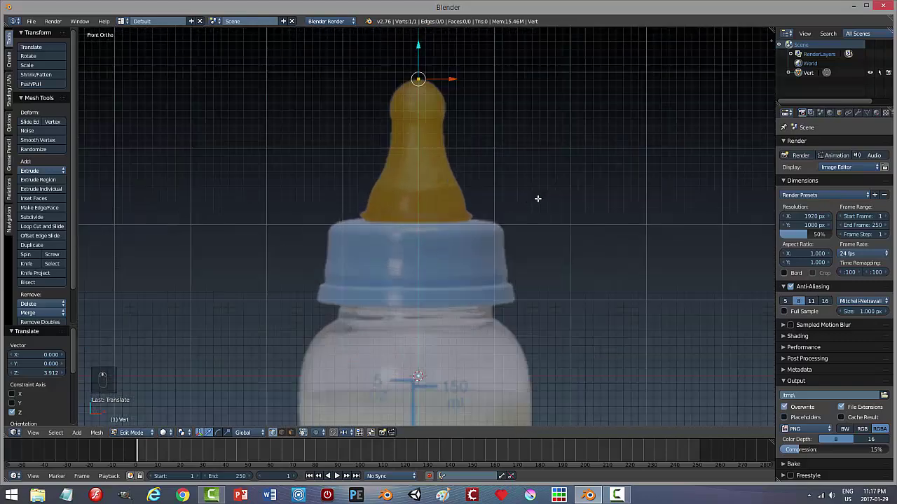
pyautogui.scroll(1, 535, 175)
pyautogui.keyDown('shift'); pyautogui.moveTo(535, 164); pyautogui.dragTo(517, 250, button='middle'); pyautogui.keyUp('shift')
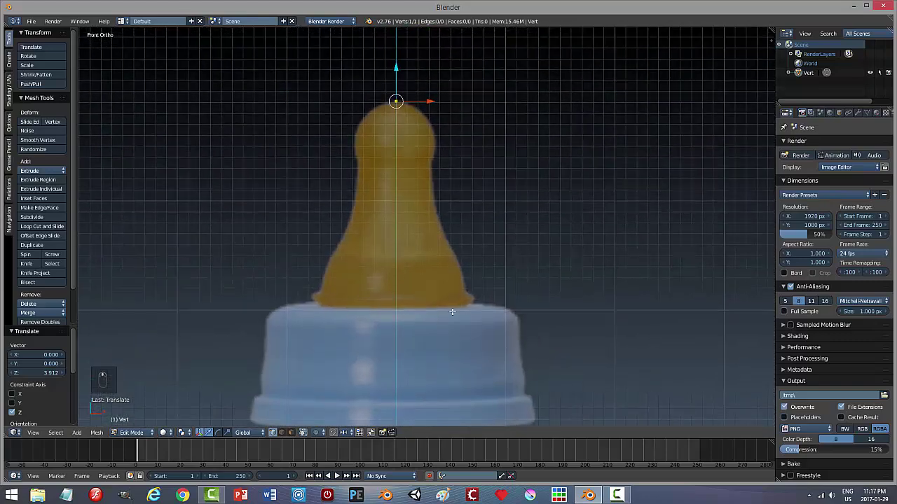
pyautogui.click(200, 433)
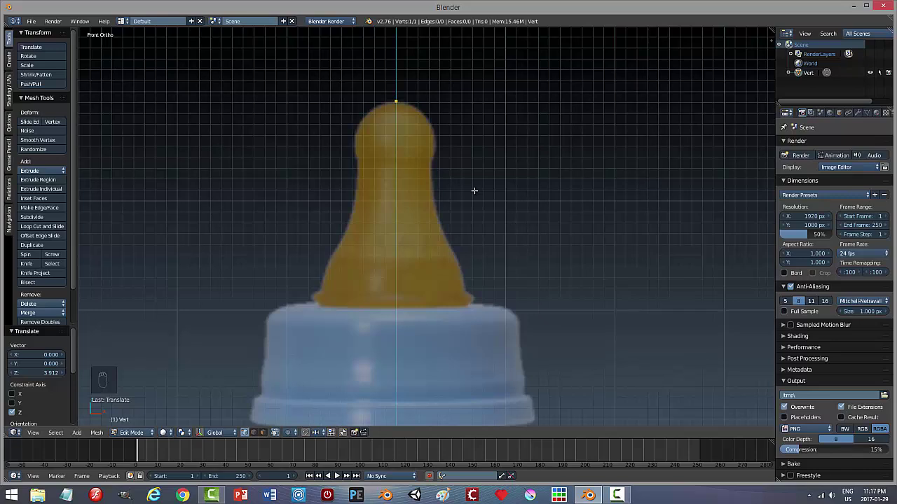
pyautogui.press('e')
pyautogui.press('g')
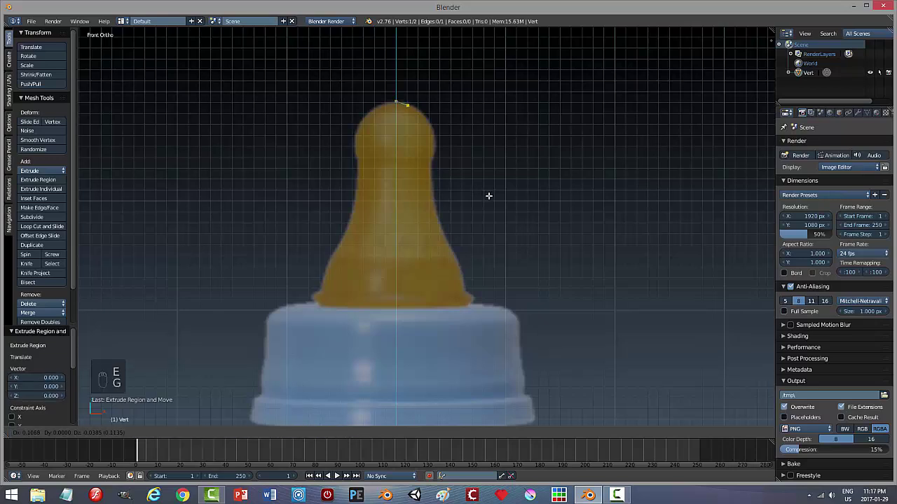
pyautogui.click(489, 195)
pyautogui.press('g')
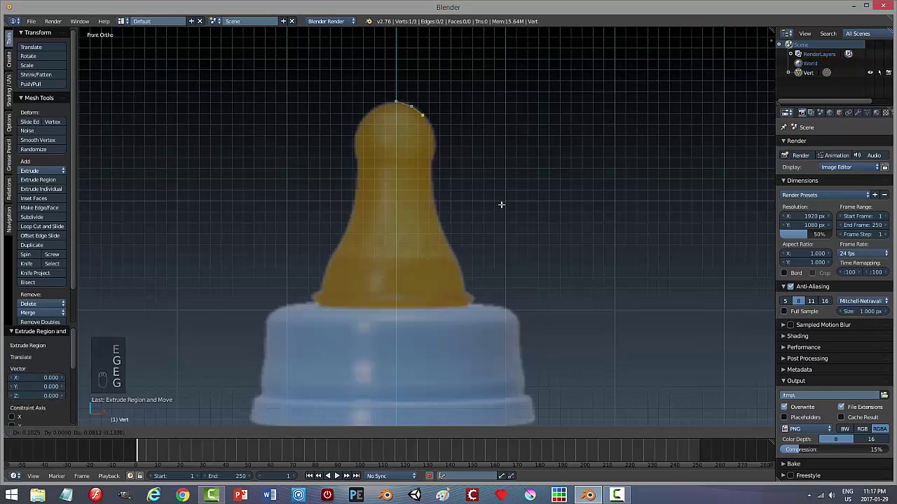
pyautogui.click(501, 206)
pyautogui.press('e')
pyautogui.click(509, 218)
# - Extrude more vertices down the nipple's right edge
pyautogui.press('e')
pyautogui.click(513, 234)
pyautogui.press('e')
pyautogui.click(512, 246)
pyautogui.press('e')
pyautogui.press('g')
pyautogui.click(507, 251)
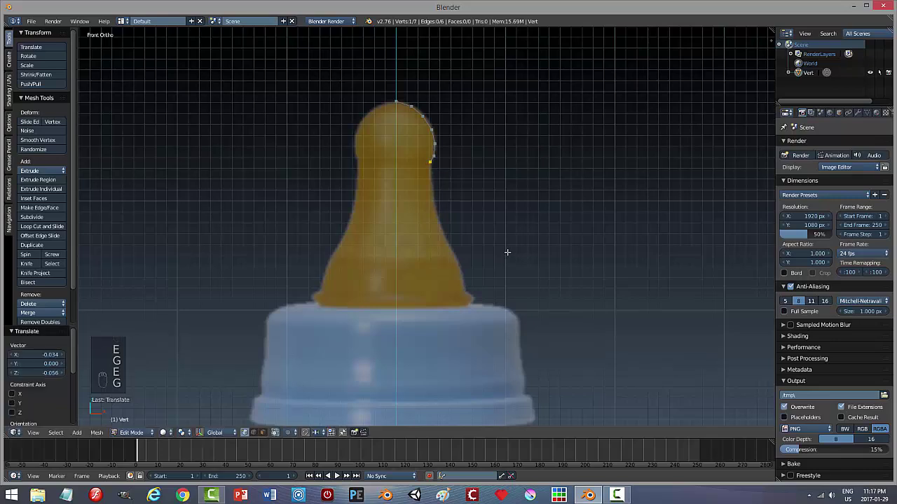
pyautogui.press('e')
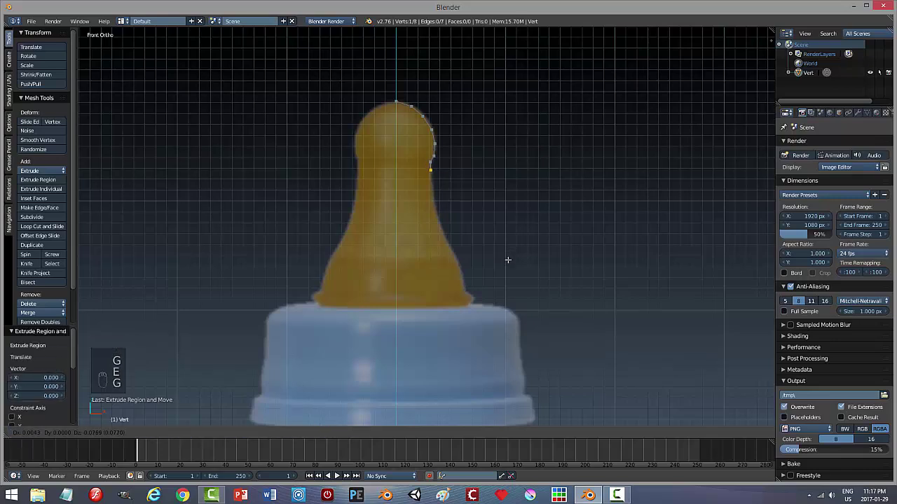
pyautogui.click(507, 260)
pyautogui.press('e')
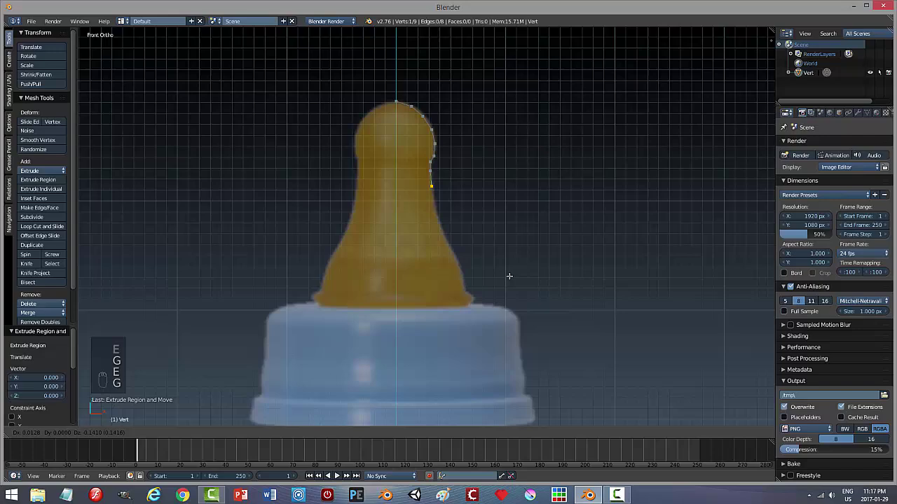
pyautogui.click(508, 277)
# - Continue extruding the profile down to where the nipple widens
pyautogui.keyDown('shift'); pyautogui.moveTo(514, 266); pyautogui.dragTo(515, 224, button='middle'); pyautogui.keyUp('shift')
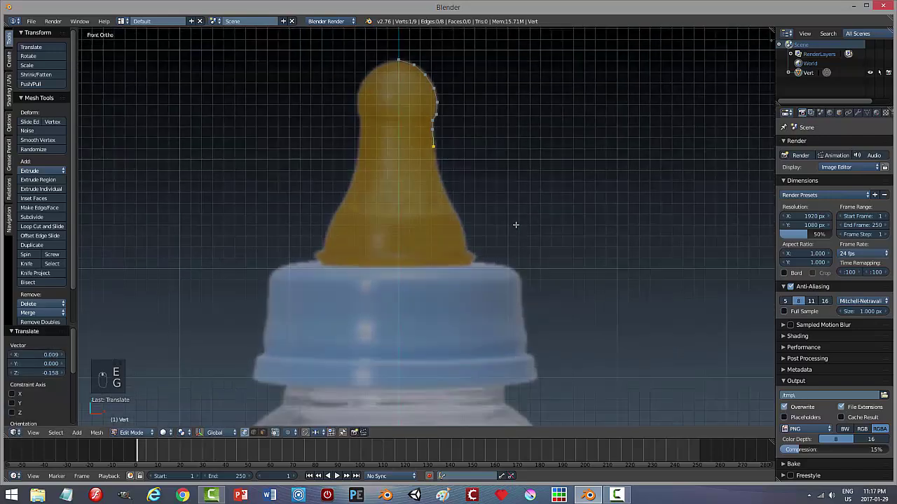
pyautogui.press('e')
pyautogui.click(516, 225)
pyautogui.press('g')
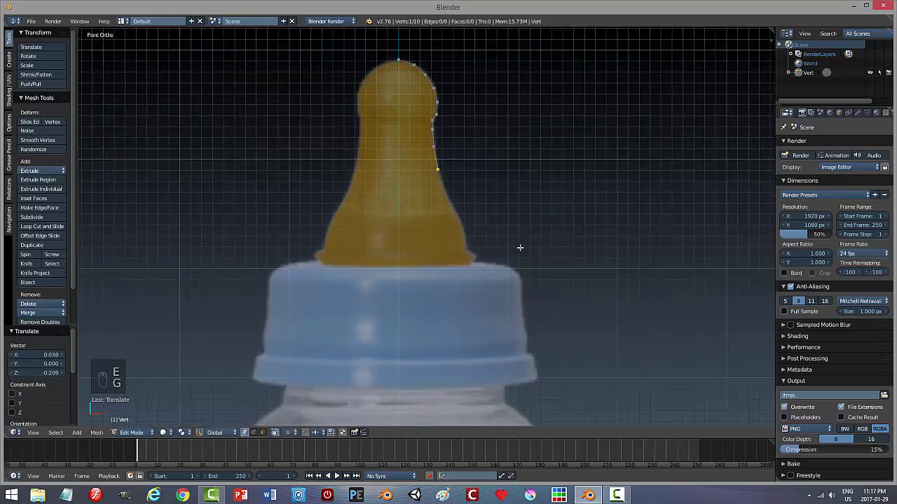
pyautogui.click(521, 254)
pyautogui.press('e')
pyautogui.rightClick(522, 254)
pyautogui.press('e')
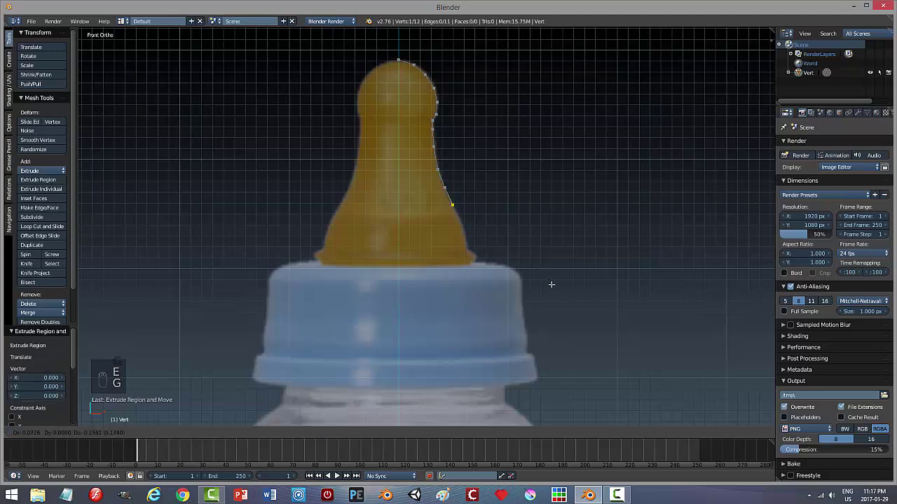
pyautogui.click(553, 283)
# - Extrude vertices along the flaring edge to the nipple base at the cap
pyautogui.keyDown('shift'); pyautogui.moveTo(552, 283); pyautogui.dragTo(545, 214, button='middle'); pyautogui.keyUp('shift')
pyautogui.press('e')
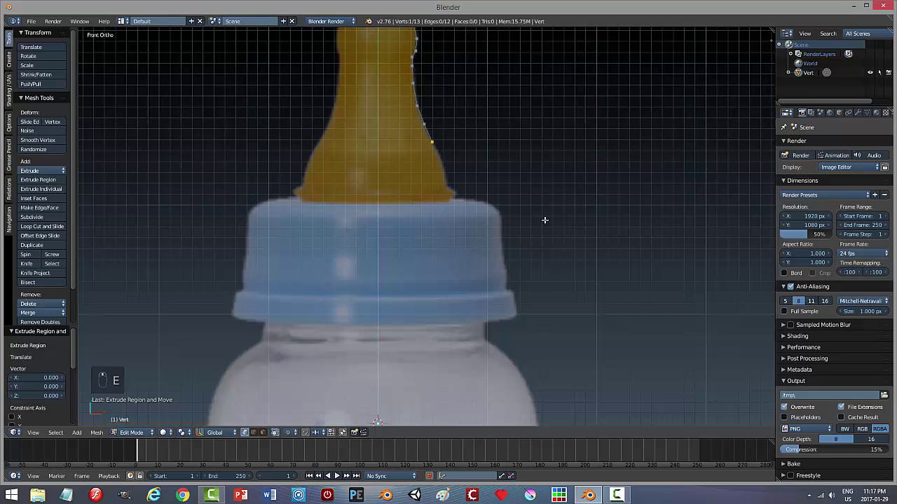
pyautogui.click(551, 233)
pyautogui.press('e')
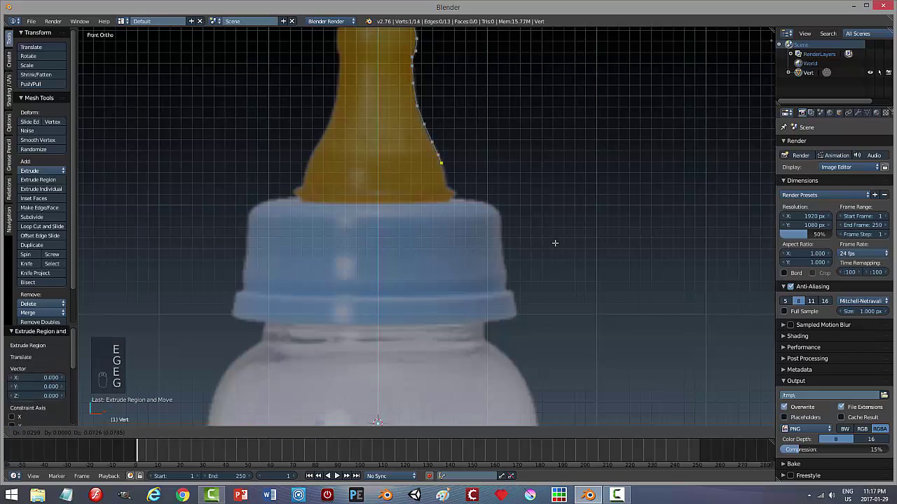
pyautogui.click(555, 245)
pyautogui.press('e')
pyautogui.click(559, 255)
pyautogui.press('e')
pyautogui.click(557, 263)
pyautogui.press('e')
pyautogui.click(557, 263)
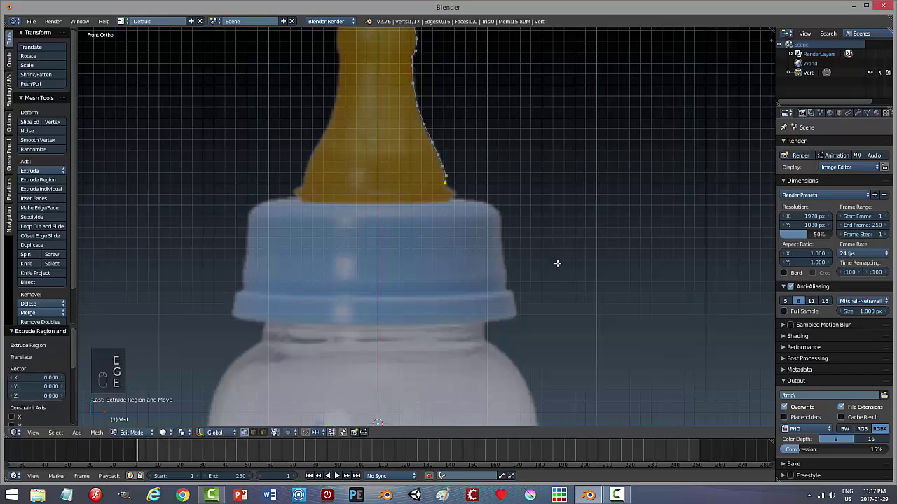
pyautogui.press('g')
pyautogui.click(560, 267)
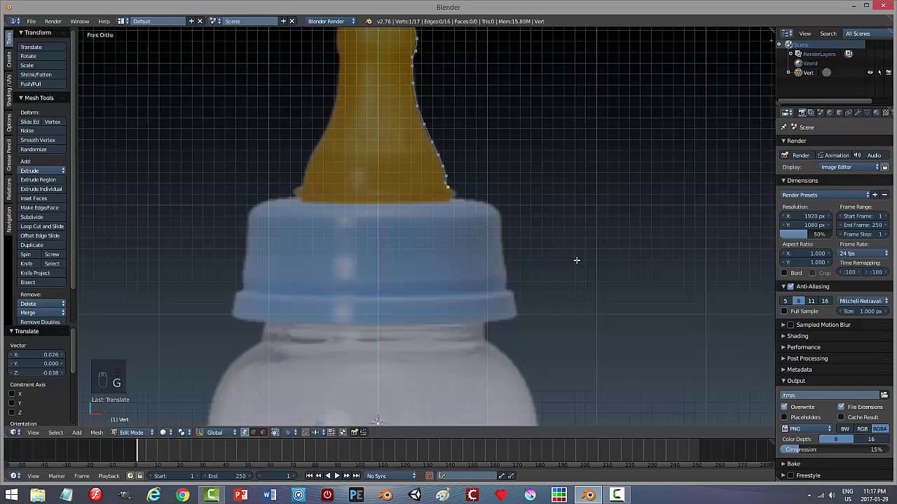
# - Zoom in and trace two vertices along the nipple base outline, nudging each into place
pyautogui.scroll(1, 577, 260)
pyautogui.scroll(1, 572, 226)
pyautogui.scroll(1, 582, 227)
pyautogui.press('e')
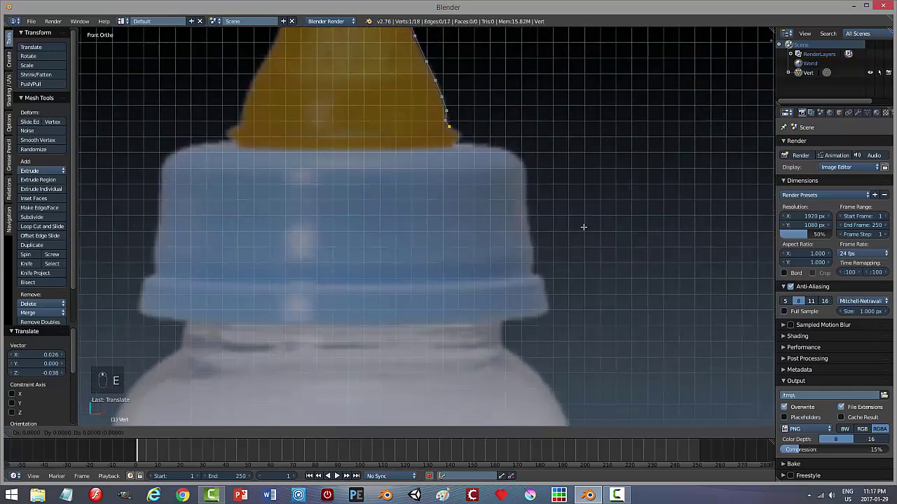
pyautogui.click(584, 227)
pyautogui.press('g')
pyautogui.click(592, 234)
pyautogui.press('e')
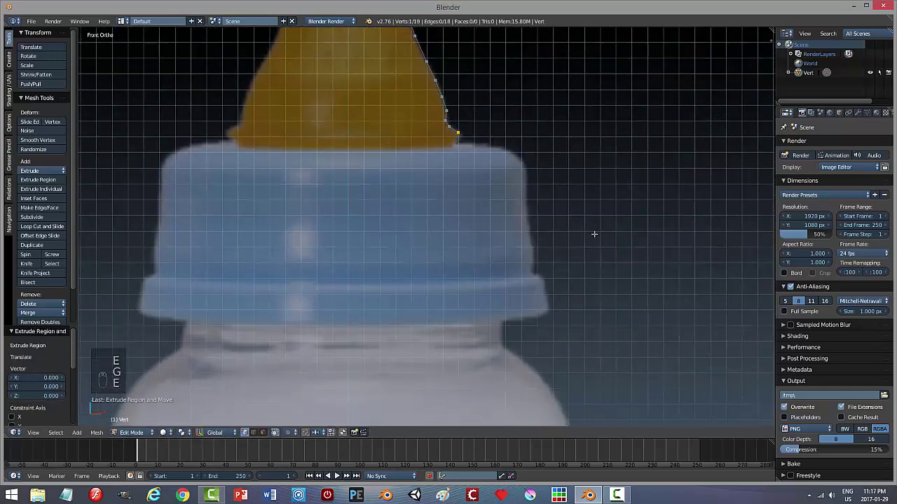
pyautogui.click(594, 234)
pyautogui.press('g')
pyautogui.click(599, 243)
# - Trace vertices across the top of the cap toward its corner
pyautogui.press('e')
pyautogui.click(589, 250)
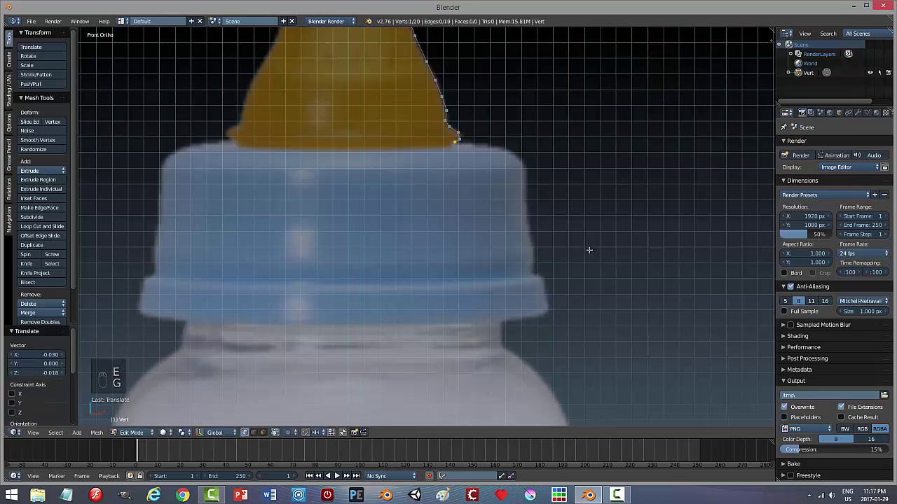
pyautogui.press('e')
pyautogui.click(588, 254)
pyautogui.press('e')
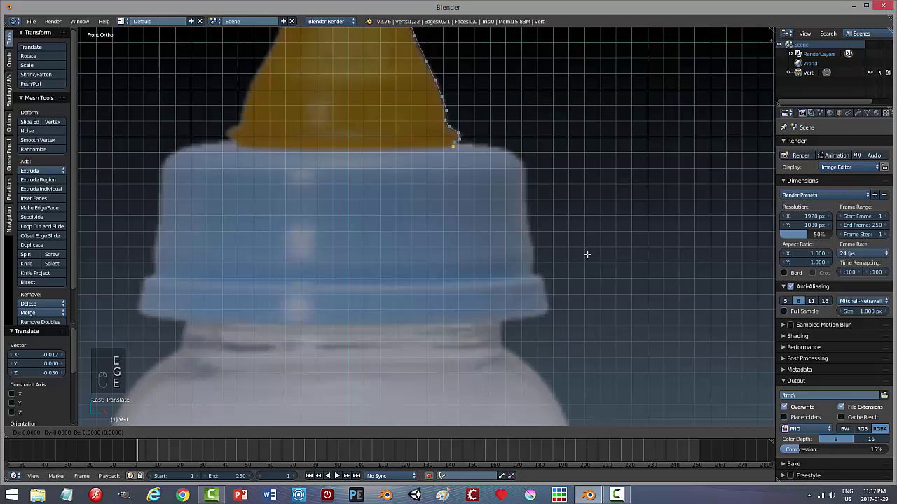
pyautogui.press('g')
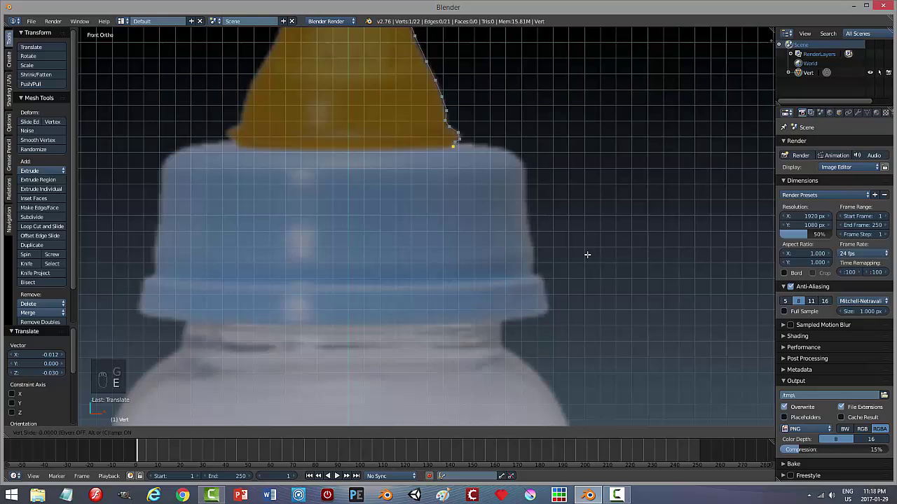
pyautogui.click(587, 254)
pyautogui.press('g')
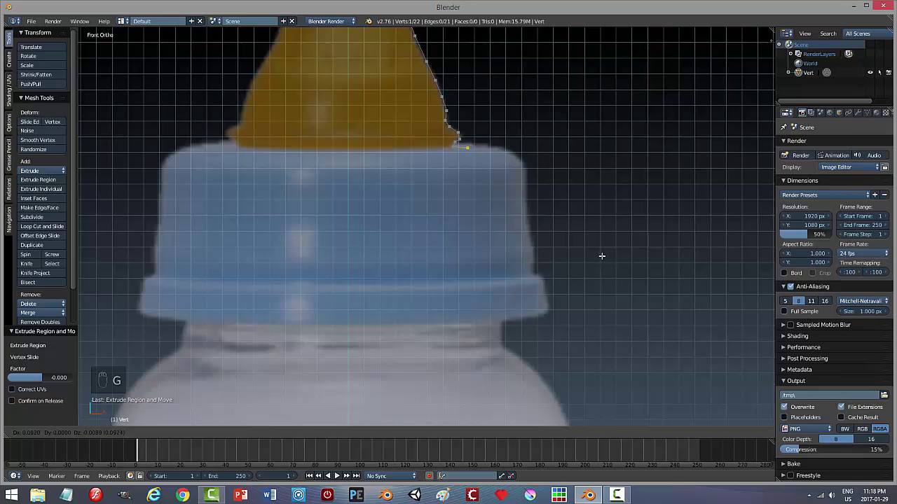
pyautogui.click(602, 256)
pyautogui.press('e')
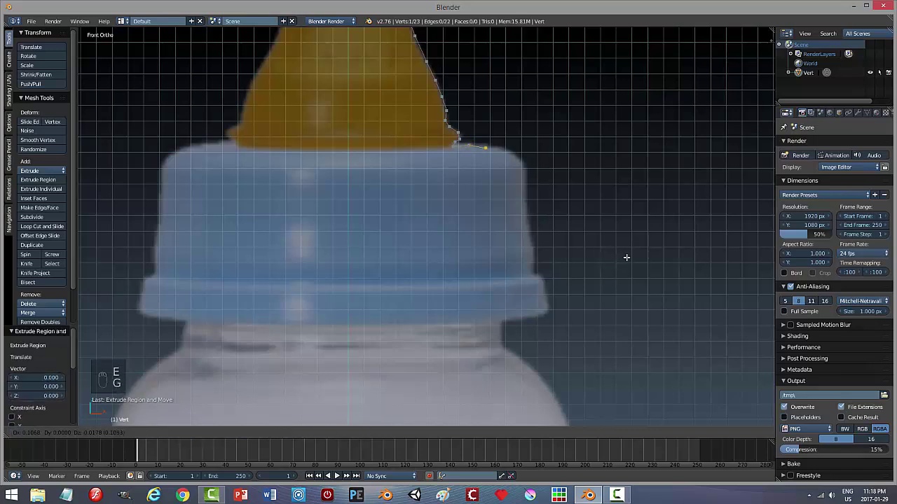
pyautogui.click(627, 257)
pyautogui.press('e')
pyautogui.click(676, 264)
# - Trace the profile around the cap's rounded corner and down its side
pyautogui.keyDown('shift'); pyautogui.moveTo(647, 270); pyautogui.dragTo(630, 218, button='middle'); pyautogui.keyUp('shift')
pyautogui.press('e')
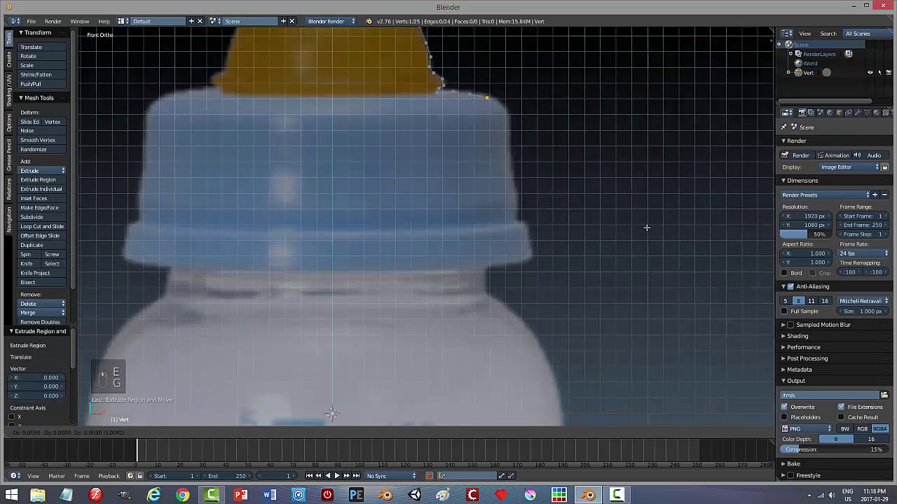
pyautogui.click(658, 230)
pyautogui.press('e')
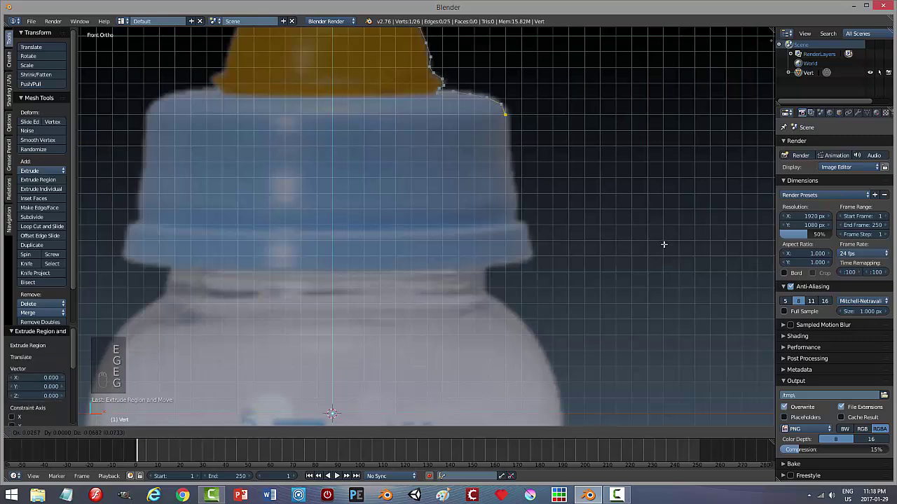
pyautogui.click(665, 245)
pyautogui.press('e')
pyautogui.click(664, 262)
pyautogui.press('e')
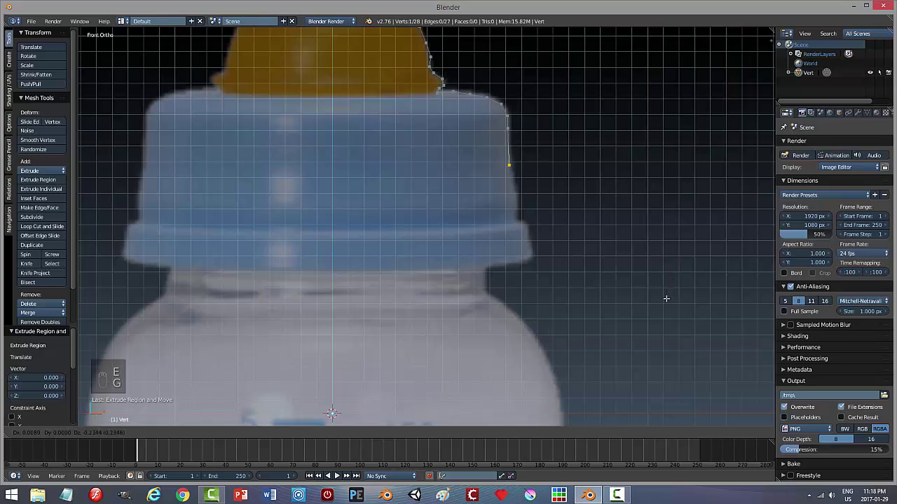
pyautogui.click(665, 299)
pyautogui.press('e')
pyautogui.click(670, 307)
# - Continue tracing vertices lower down the cap's side
pyautogui.press('e')
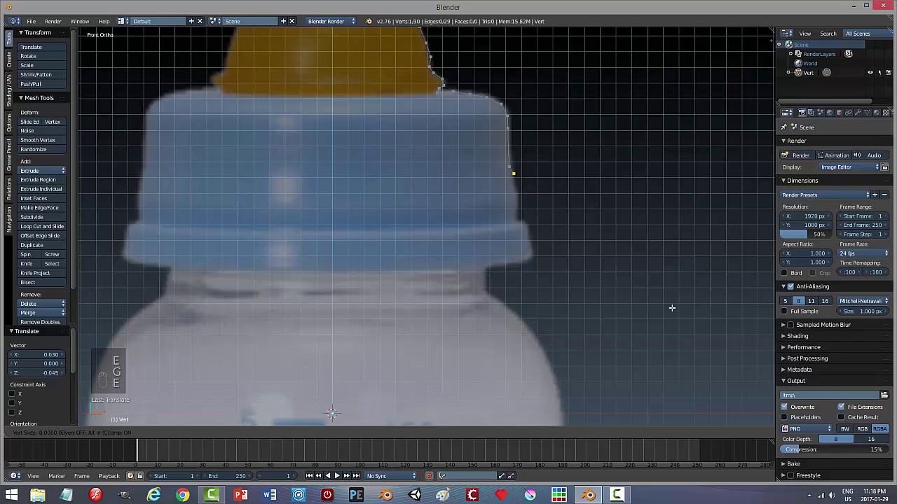
pyautogui.press('g')
pyautogui.click(671, 315)
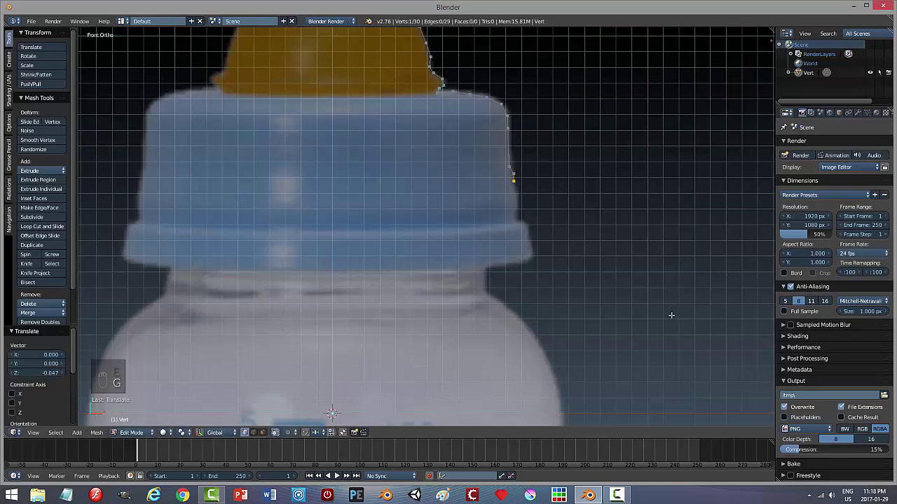
pyautogui.press('e')
pyautogui.click(671, 324)
pyautogui.press('e')
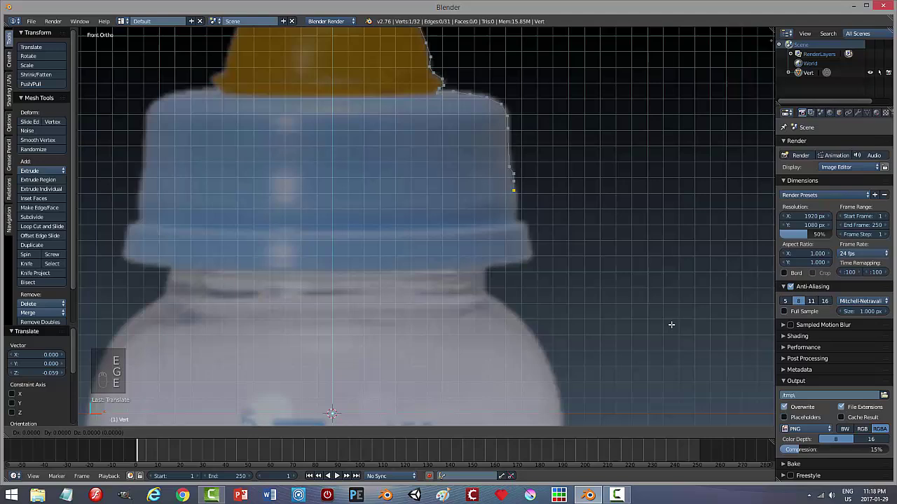
pyautogui.click(671, 324)
pyautogui.press('e')
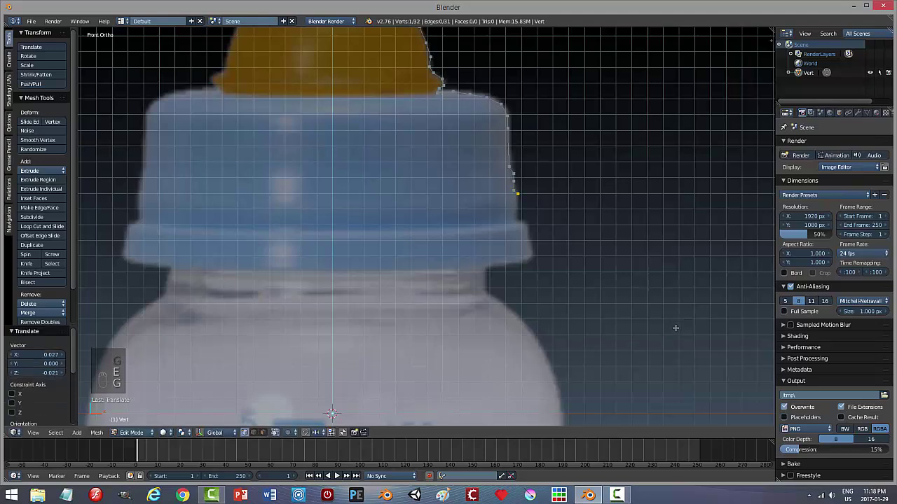
pyautogui.click(673, 340)
pyautogui.press('e')
pyautogui.click(671, 342)
# - Trace the cap side down to its ridge and outward along it
pyautogui.press('e')
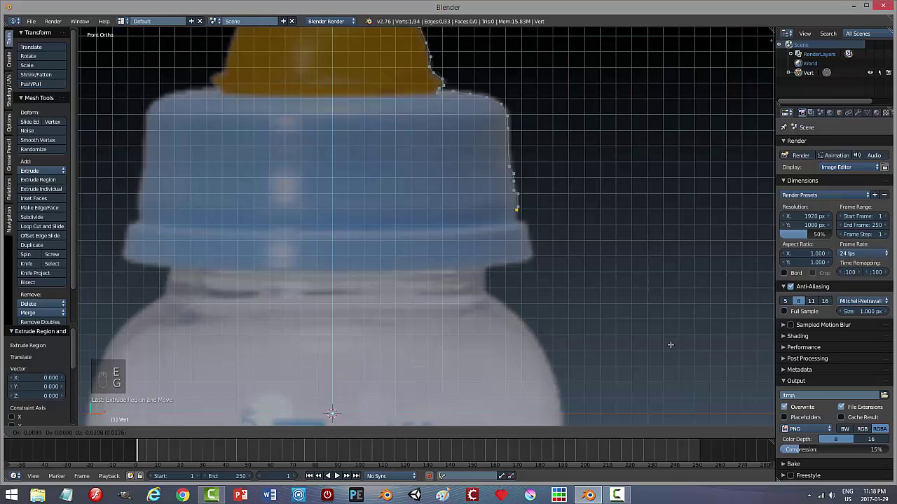
pyautogui.click(671, 344)
pyautogui.press('e')
pyautogui.press('g')
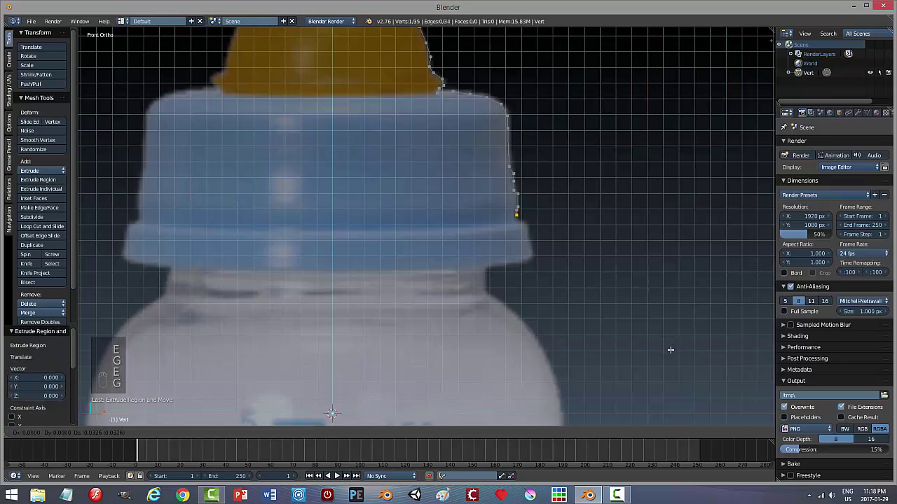
pyautogui.click(671, 350)
pyautogui.press('e')
pyautogui.click(670, 355)
pyautogui.press('e')
pyautogui.click(672, 356)
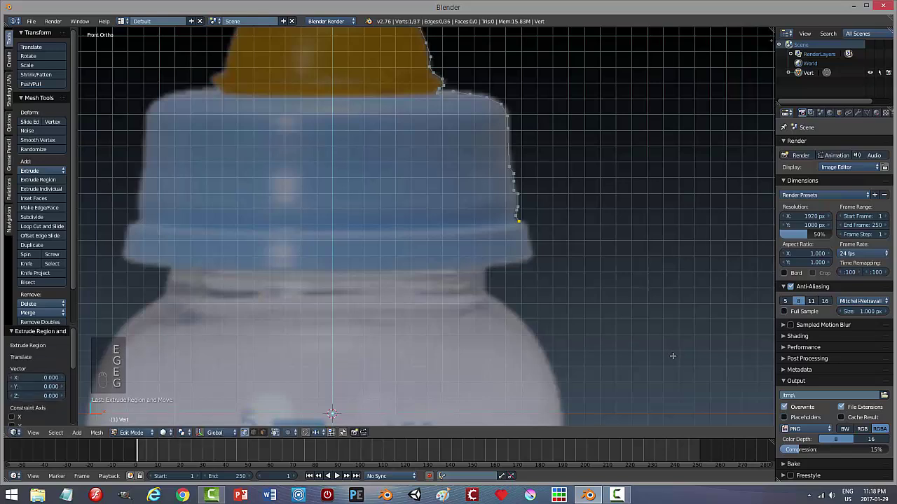
pyautogui.press('e')
pyautogui.click(678, 358)
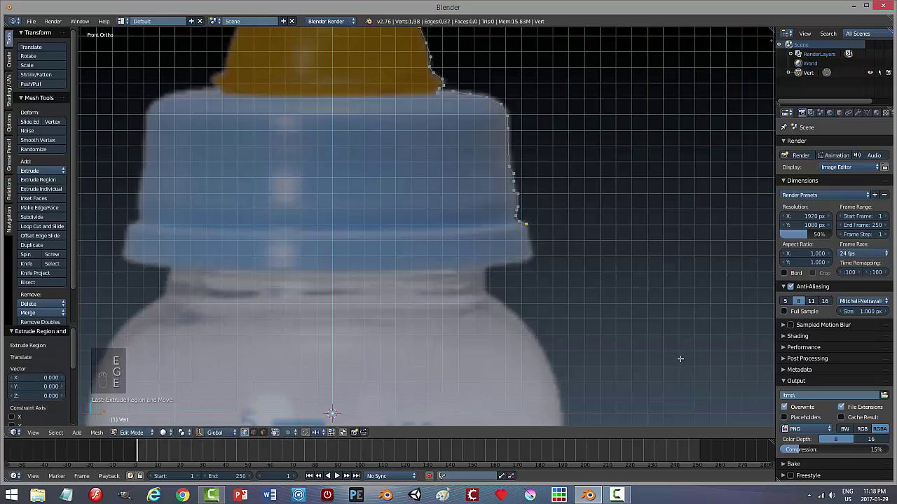
# - Trace the cap's outline below the ridge, repositioning points down the edge
pyautogui.press('g')
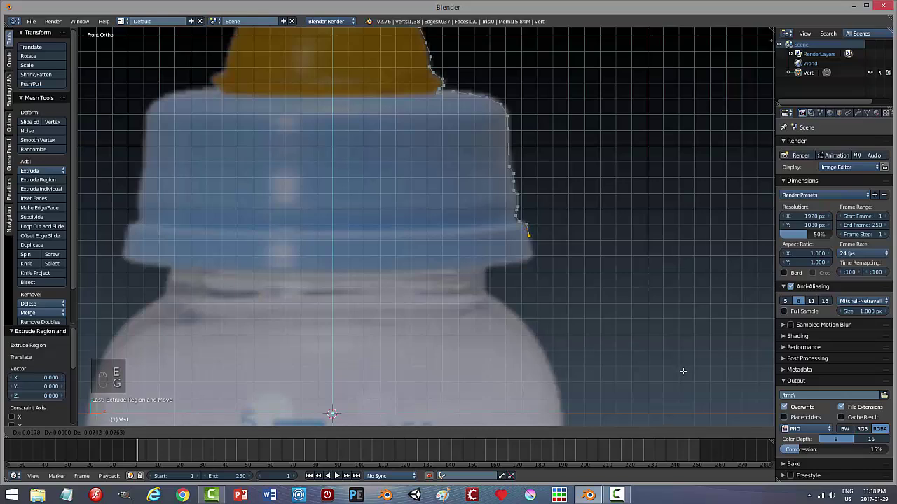
pyautogui.click(683, 371)
pyautogui.press('e')
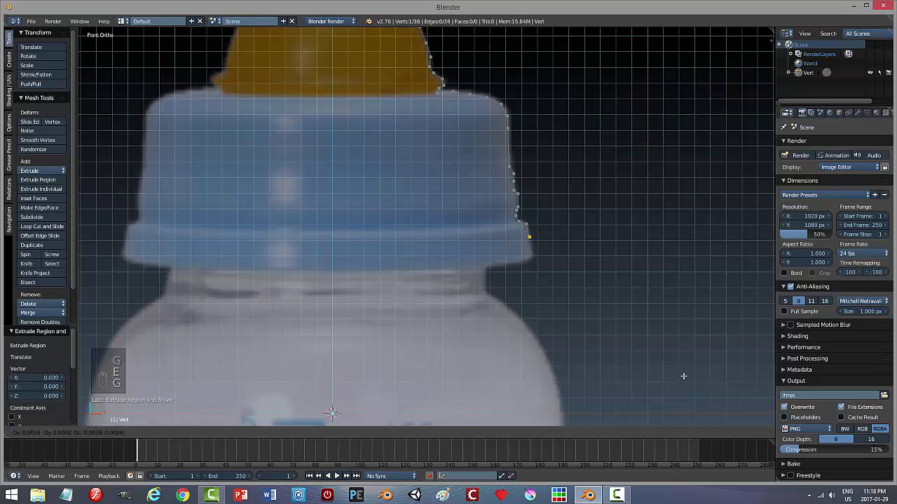
pyautogui.click(683, 380)
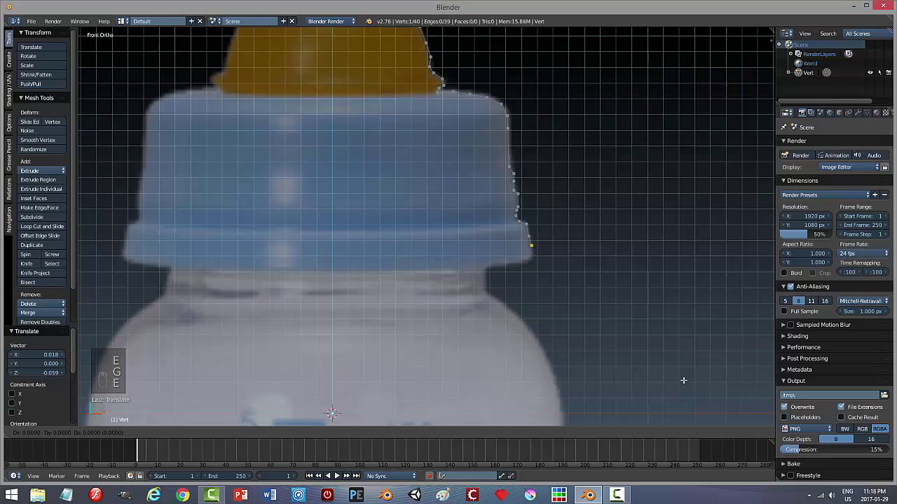
pyautogui.press('e')
pyautogui.click(684, 389)
pyautogui.press('g')
pyautogui.click(680, 396)
# - Trace along the cap's lower rim to the neck corner and down the neck
pyautogui.press('e')
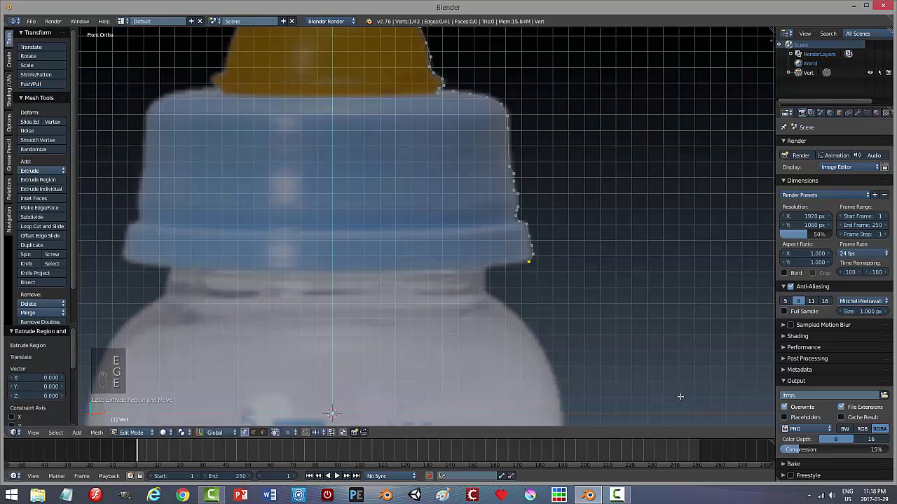
pyautogui.click(666, 399)
pyautogui.press('e')
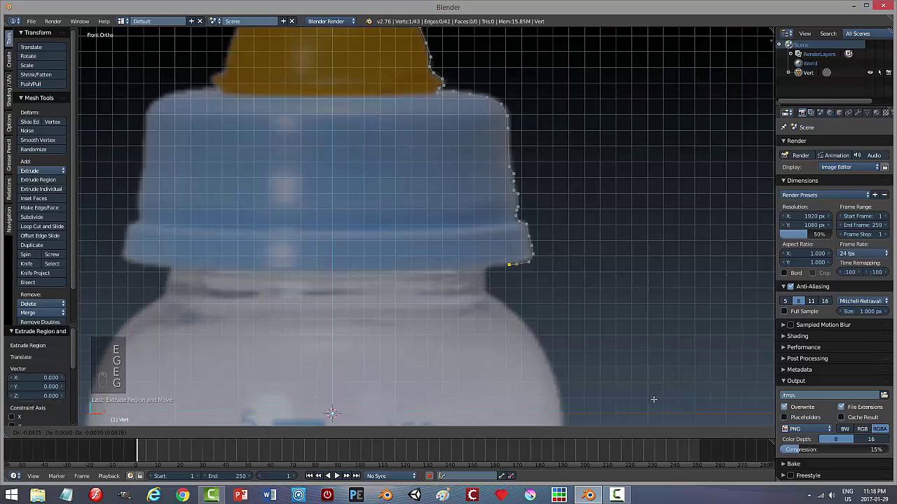
pyautogui.click(648, 400)
pyautogui.press('e')
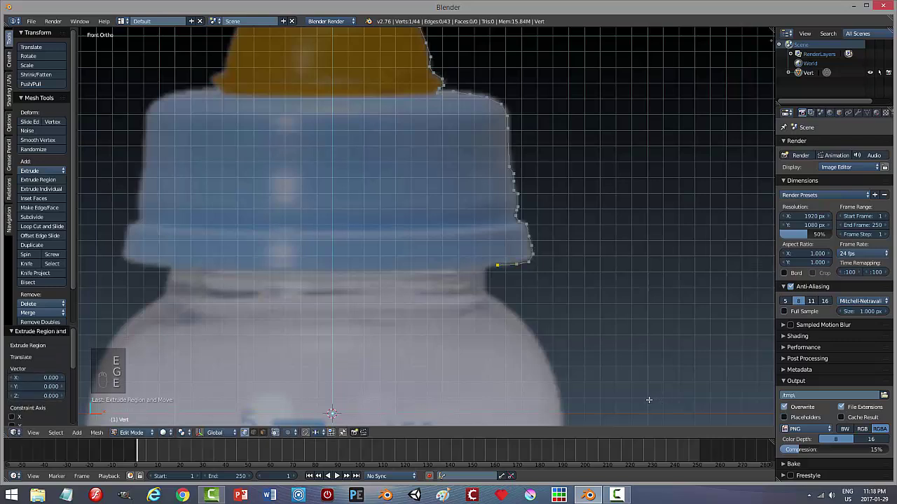
pyautogui.click(639, 403)
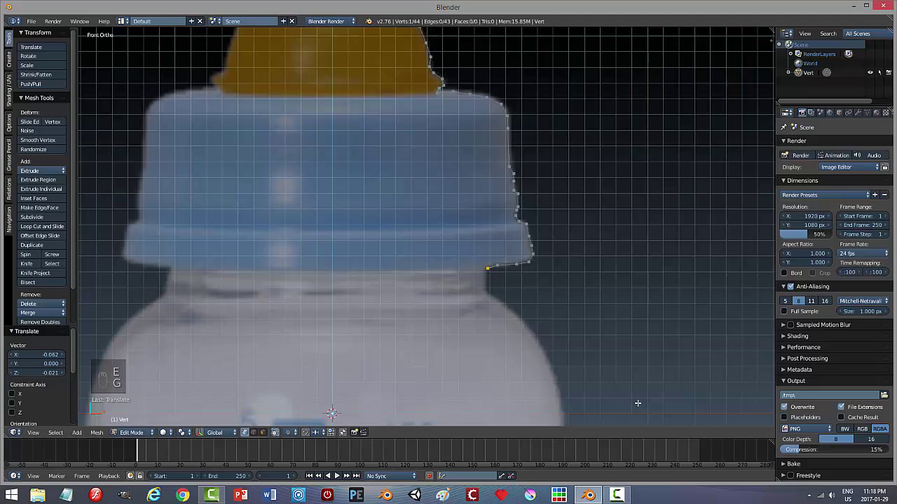
pyautogui.press('e')
pyautogui.click(636, 414)
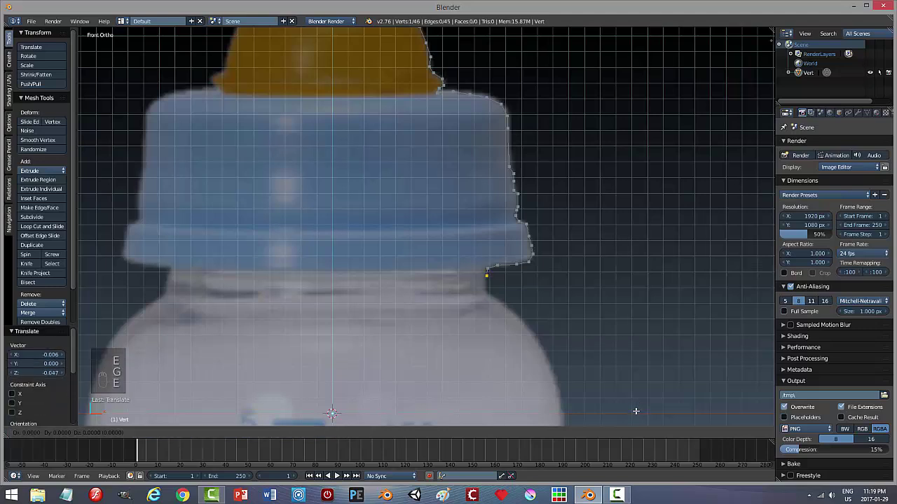
pyautogui.press('e')
pyautogui.click(636, 423)
pyautogui.press('e')
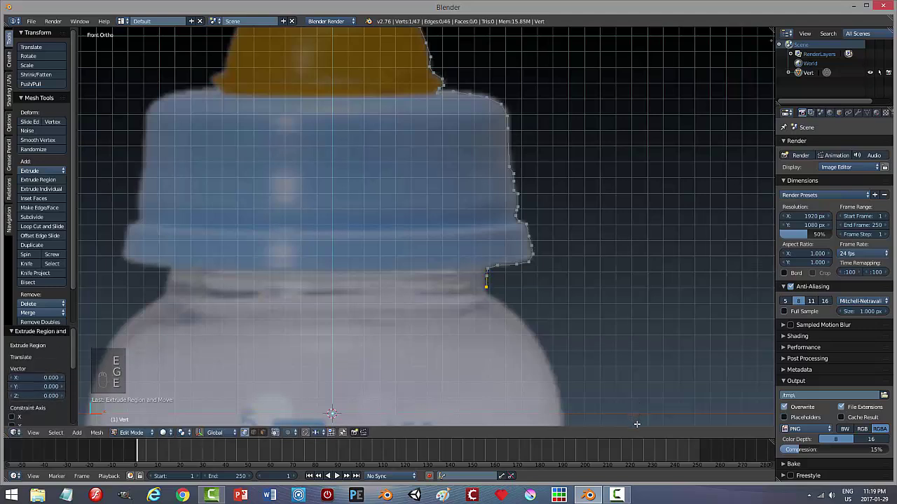
pyautogui.click(638, 33)
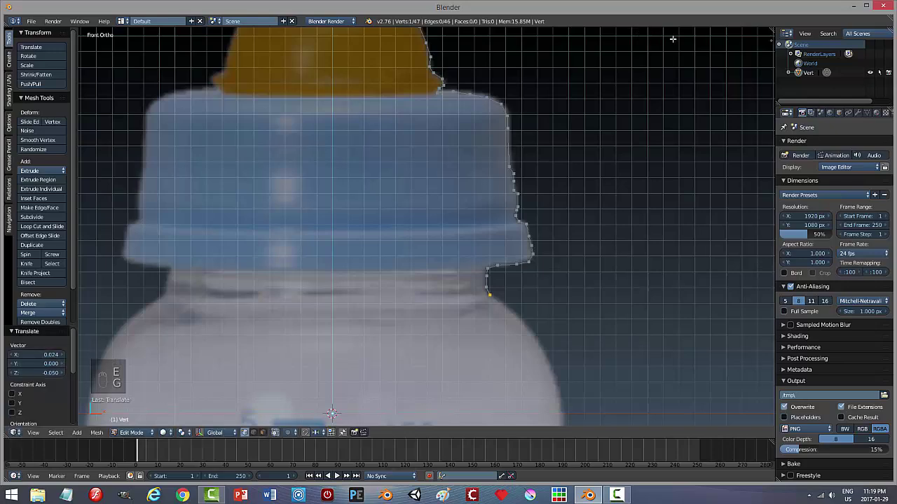
# - Pan to the shoulder and trace the first points down its curve
pyautogui.scroll(-2, 592, 258)
pyautogui.moveTo(586, 273)
pyautogui.keyDown('shift'); pyautogui.mouseDown(button='middle')
pyautogui.moveTo(584, 150)
pyautogui.moveTo(576, 185)
pyautogui.mouseUp(button='middle'); pyautogui.keyUp('shift')
pyautogui.scroll(2, 584, 150)
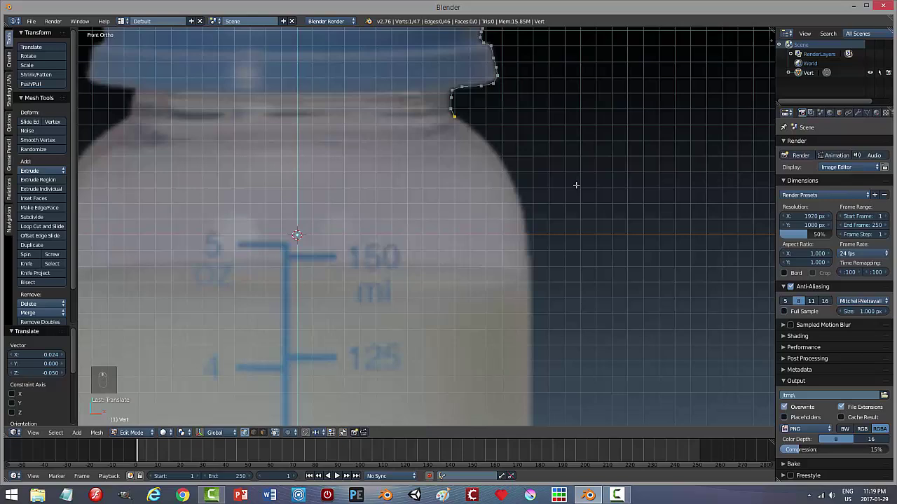
pyautogui.press('e')
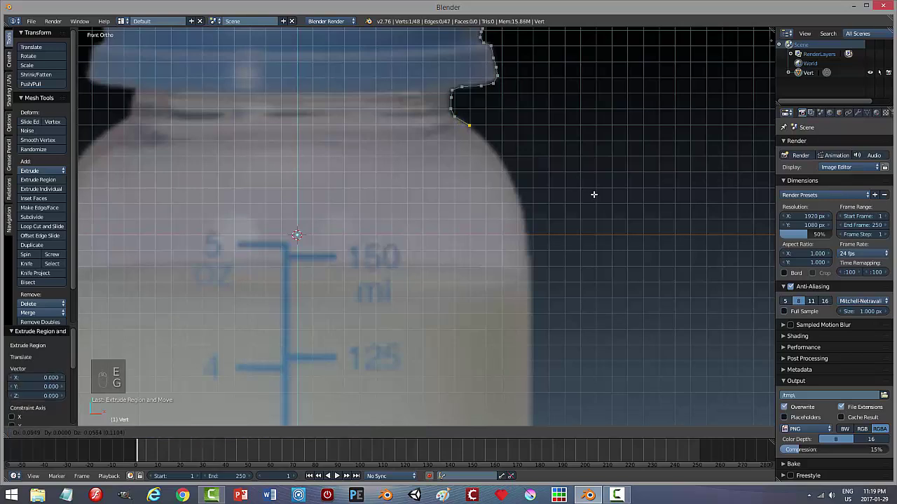
pyautogui.click(591, 197)
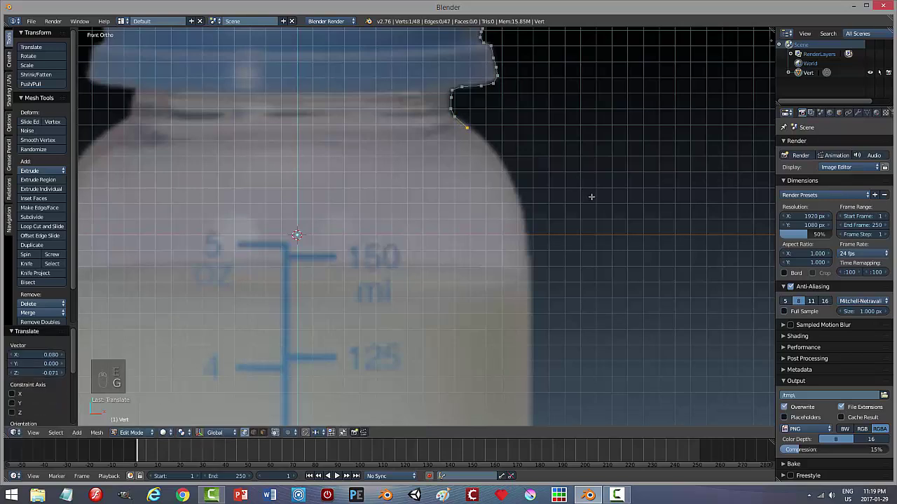
pyautogui.press('e')
pyautogui.click(610, 212)
pyautogui.keyDown('shift'); pyautogui.moveTo(606, 219); pyautogui.dragTo(599, 200, button='middle'); pyautogui.keyUp('shift')
pyautogui.press('e')
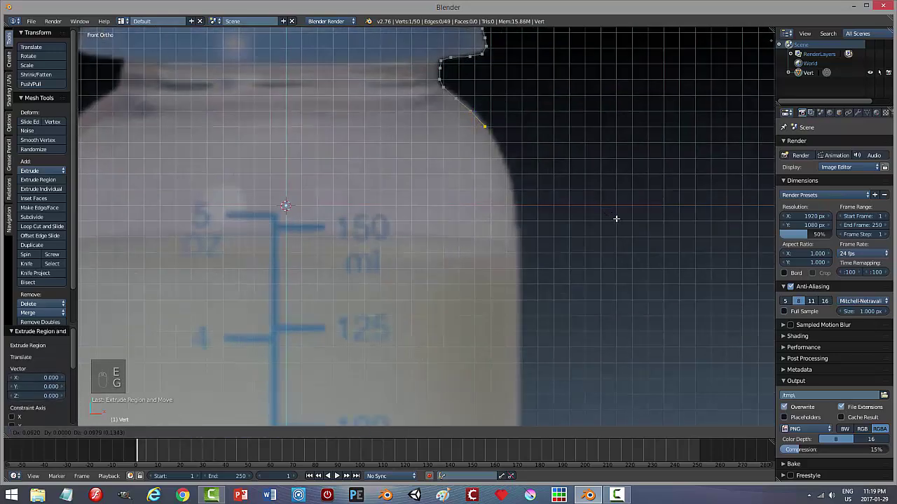
pyautogui.click(616, 220)
pyautogui.press('e')
pyautogui.press('g')
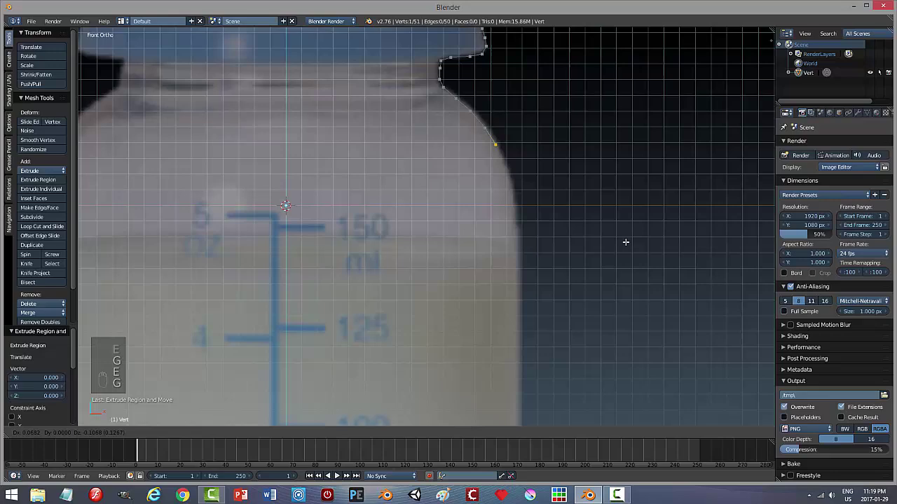
pyautogui.click(625, 243)
# - Trace the lower shoulder until the bottle's side straightens
pyautogui.press('e')
pyautogui.press('g')
pyautogui.click(634, 268)
pyautogui.keyDown('shift'); pyautogui.moveTo(634, 269); pyautogui.dragTo(620, 211, button='middle'); pyautogui.keyUp('shift')
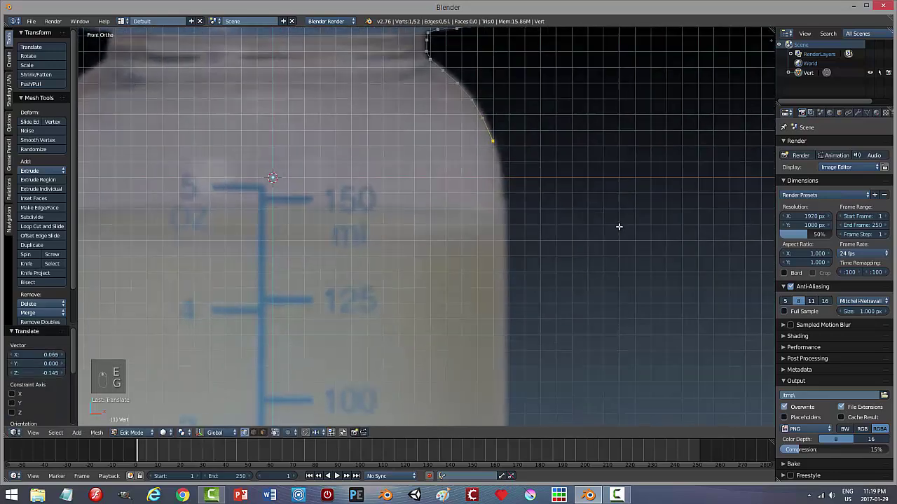
pyautogui.press('e')
pyautogui.press('g')
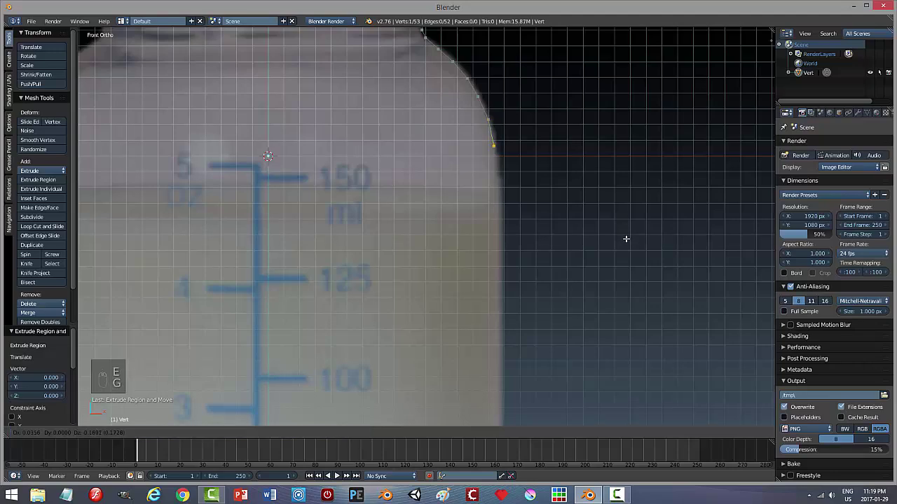
pyautogui.click(626, 240)
pyautogui.press('e')
pyautogui.press('g')
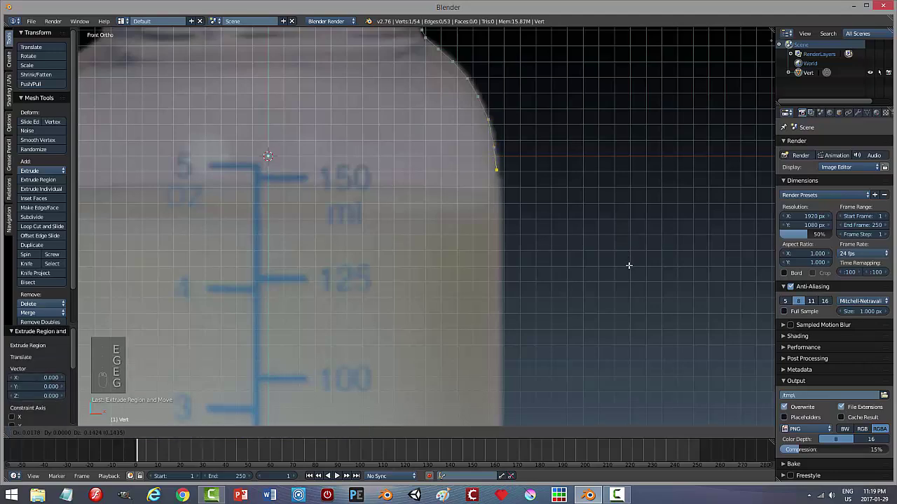
pyautogui.click(628, 266)
# - Begin the straight side with a new vertex moved down the body
pyautogui.keyDown('shift'); pyautogui.moveTo(630, 245); pyautogui.dragTo(628, 212, button='middle'); pyautogui.keyUp('shift')
pyautogui.press('e')
pyautogui.rightClick(632, 223)
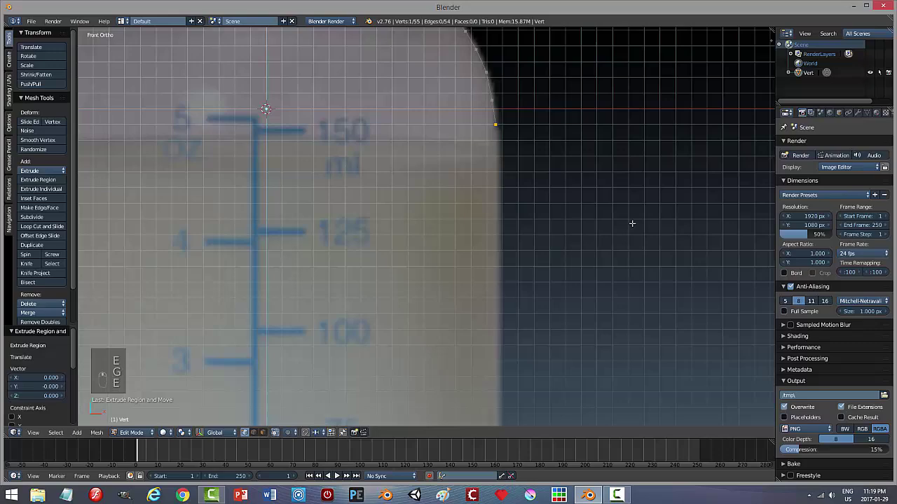
pyautogui.press('g')
pyautogui.click(630, 238)
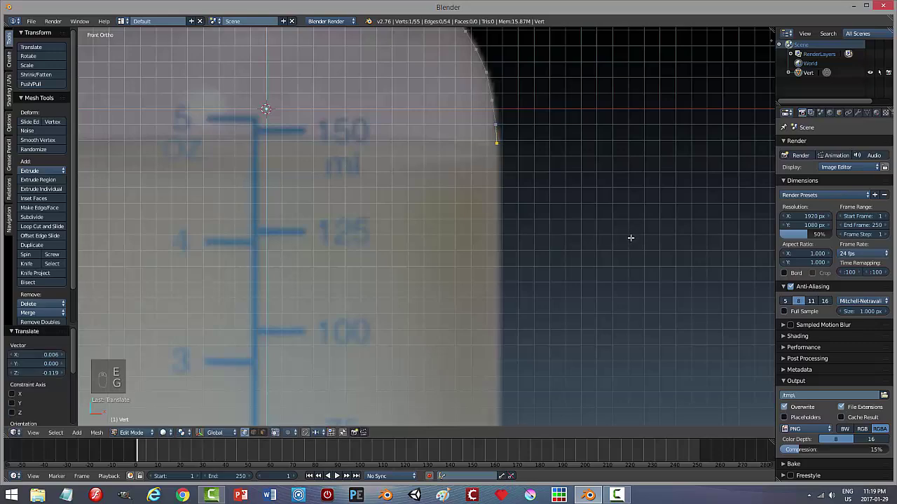
pyautogui.keyDown('shift'); pyautogui.scroll(-3, 627, 235); pyautogui.keyUp('shift')
# - Extend the profile down the bottle's straight side to just above the bottom corner
pyautogui.press('e')
pyautogui.press('g')
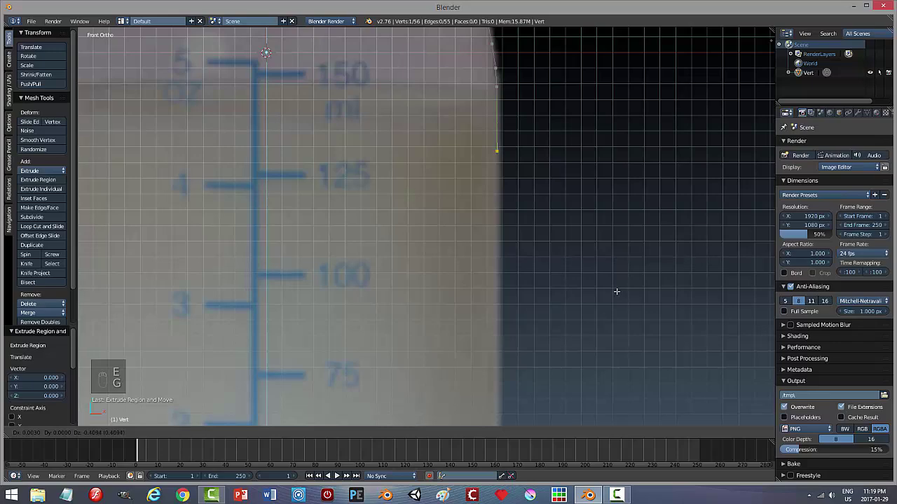
pyautogui.click(617, 51)
pyautogui.scroll(-2, 597, 183)
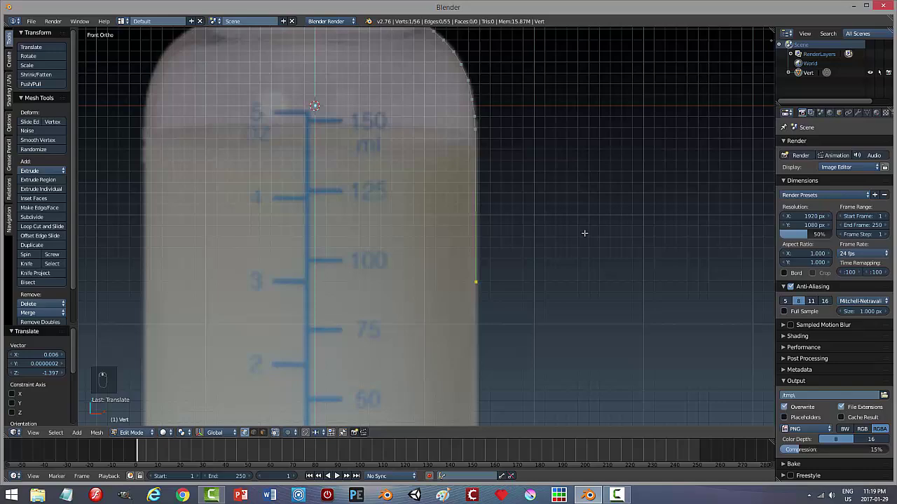
pyautogui.keyDown('shift'); pyautogui.moveTo(584, 234); pyautogui.dragTo(581, 81, button='middle'); pyautogui.keyUp('shift')
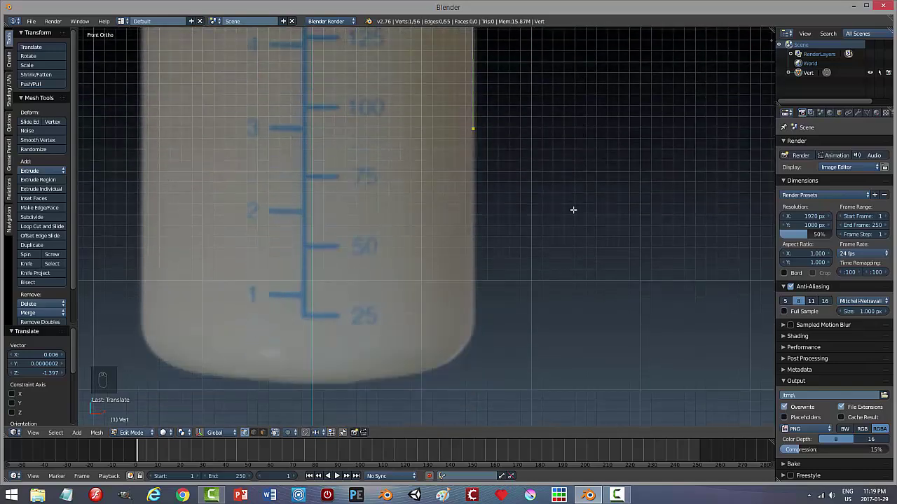
pyautogui.press('g')
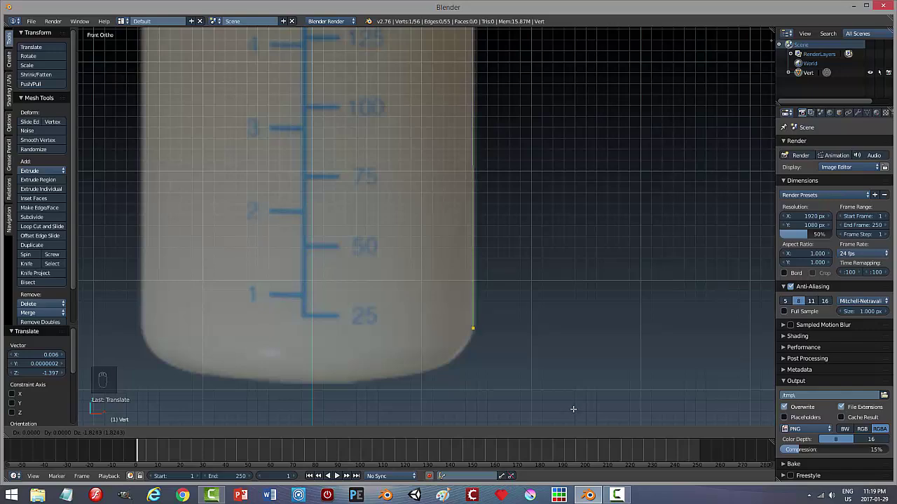
pyautogui.click(573, 409)
pyautogui.scroll(-1, 577, 388)
pyautogui.scroll(3, 610, 319)
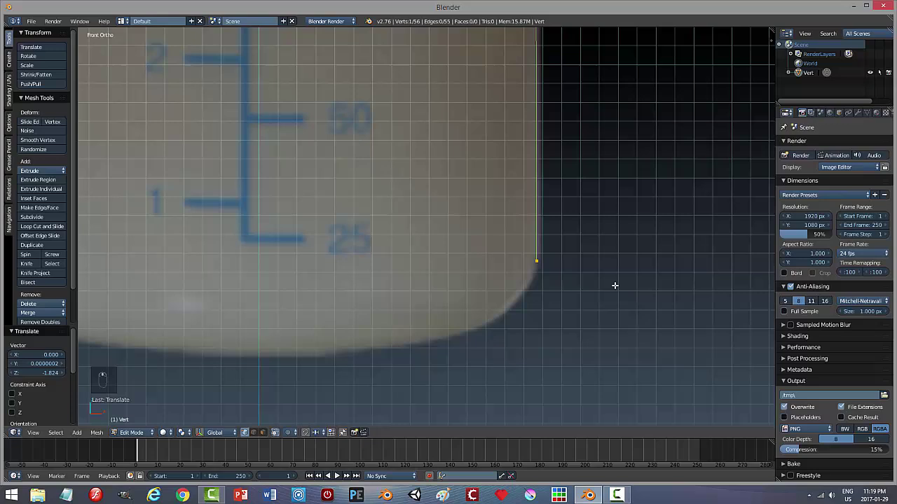
pyautogui.scroll(1, 614, 286)
# - Trace points around the bottle's rounded bottom corner
pyautogui.press('e')
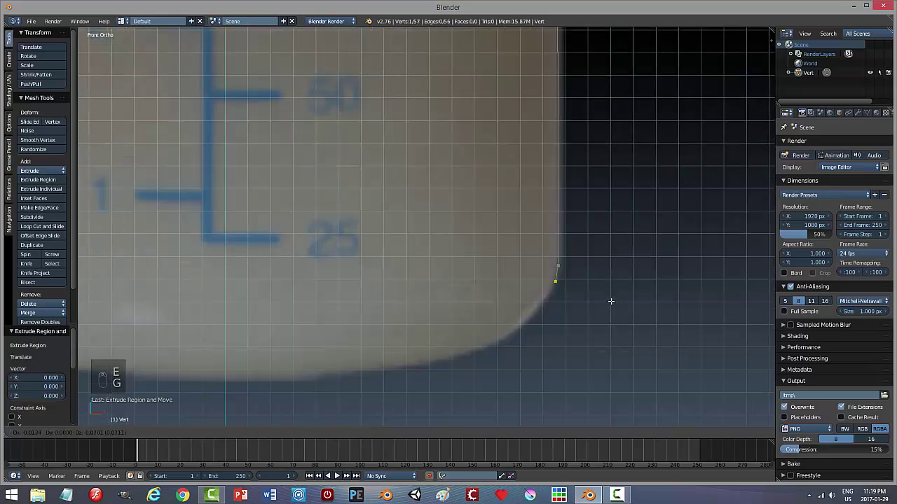
pyautogui.click(610, 300)
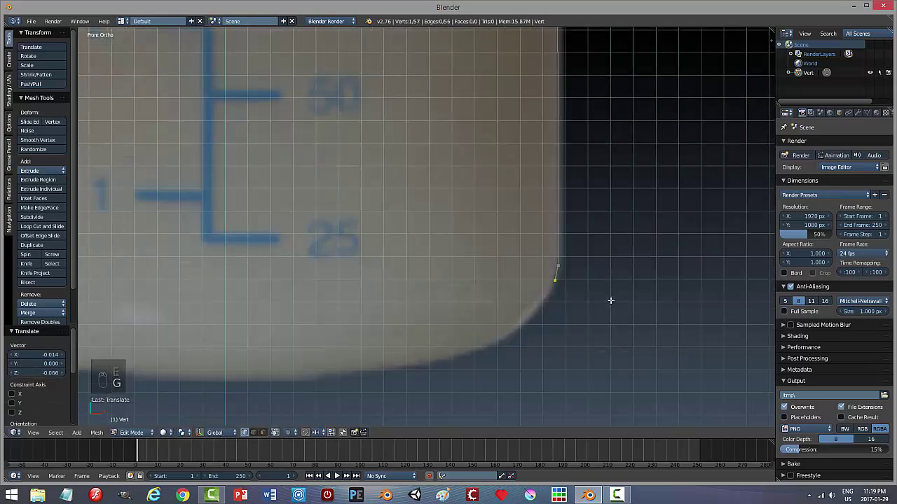
pyautogui.press('e')
pyautogui.click(603, 314)
pyautogui.press('e')
pyautogui.click(592, 327)
pyautogui.press('e')
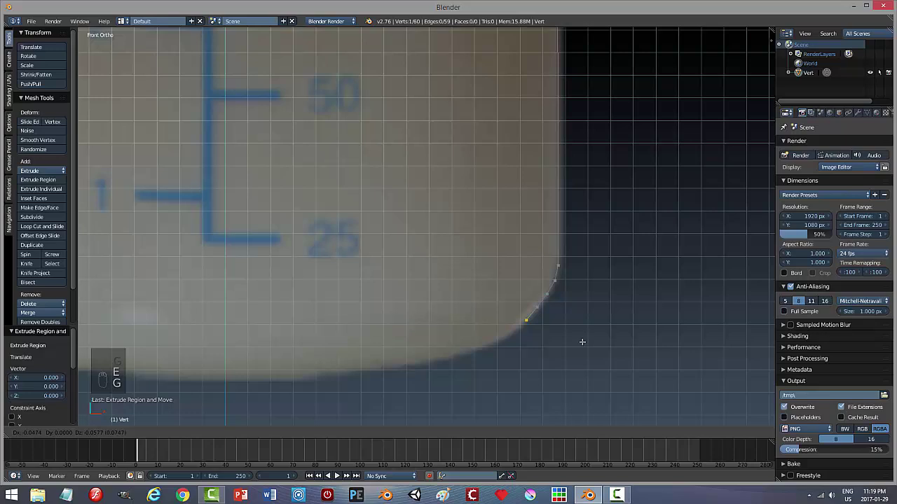
pyautogui.click(583, 342)
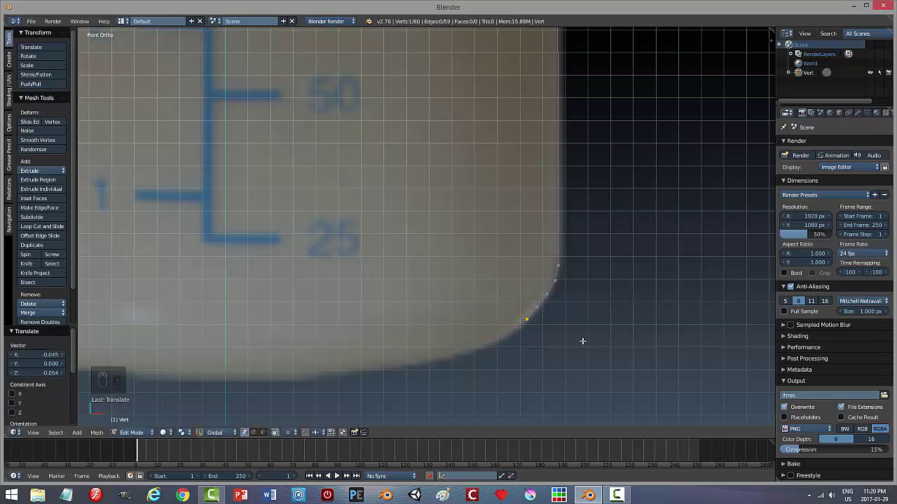
# - Continue the outline with further points along the base curve
pyautogui.press('e')
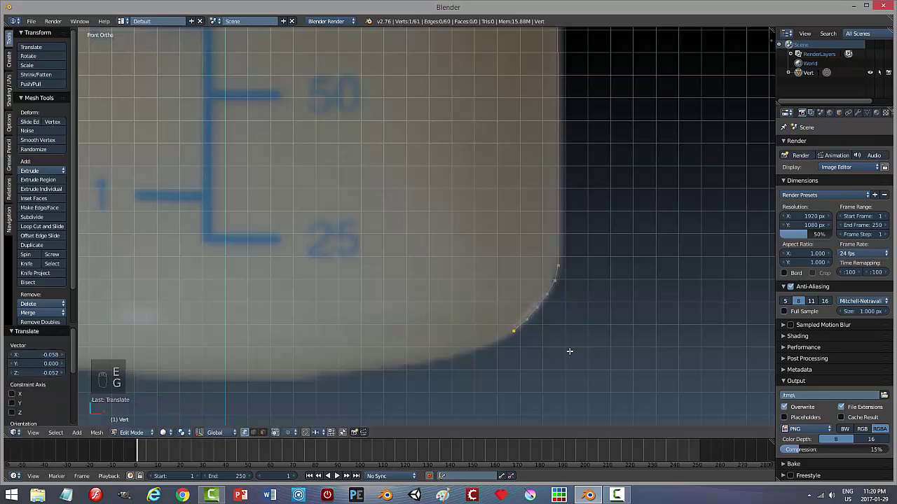
pyautogui.click(566, 354)
pyautogui.press('e')
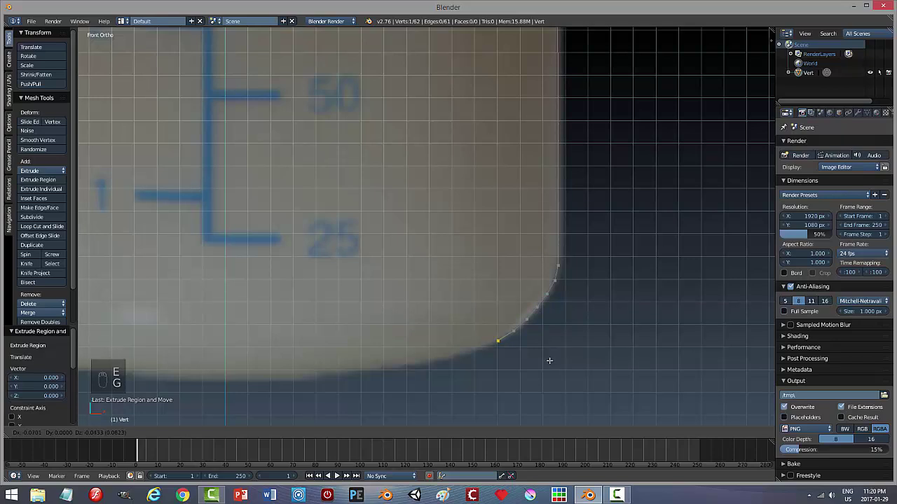
pyautogui.click(552, 361)
pyautogui.press('e')
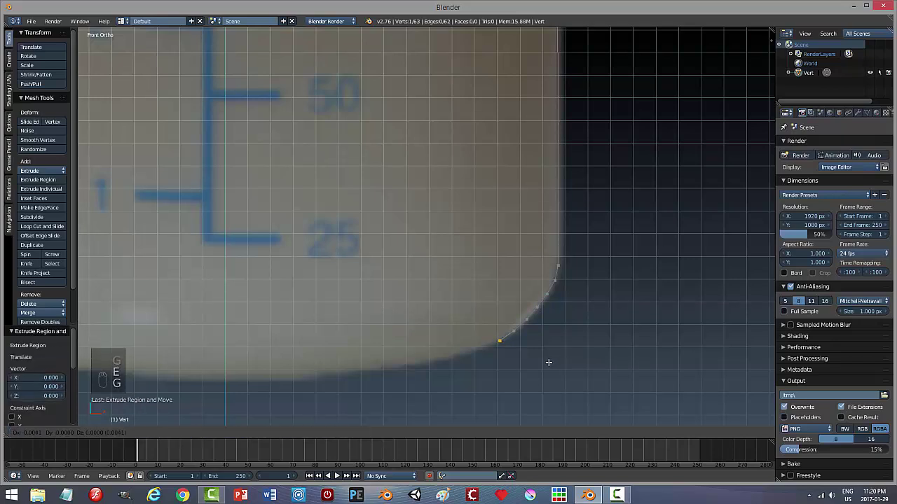
pyautogui.click(534, 367)
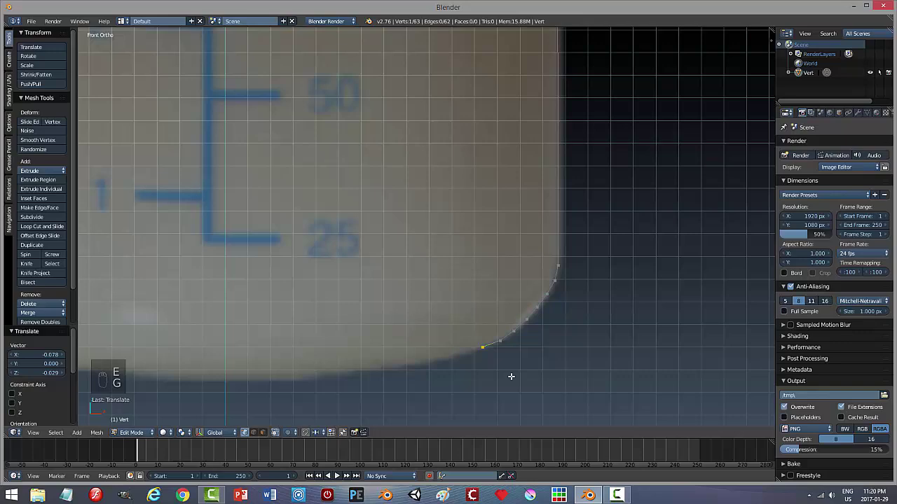
pyautogui.keyDown('shift'); pyautogui.moveTo(512, 376); pyautogui.dragTo(561, 312, button='middle'); pyautogui.keyUp('shift')
pyautogui.press('e')
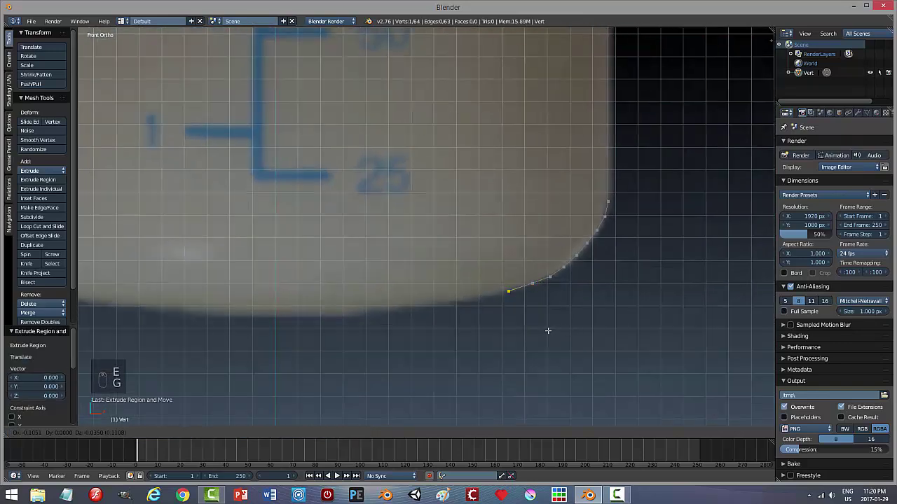
pyautogui.click(552, 330)
# - Extend the base outline leftward toward the bottle's centre
pyautogui.press('e')
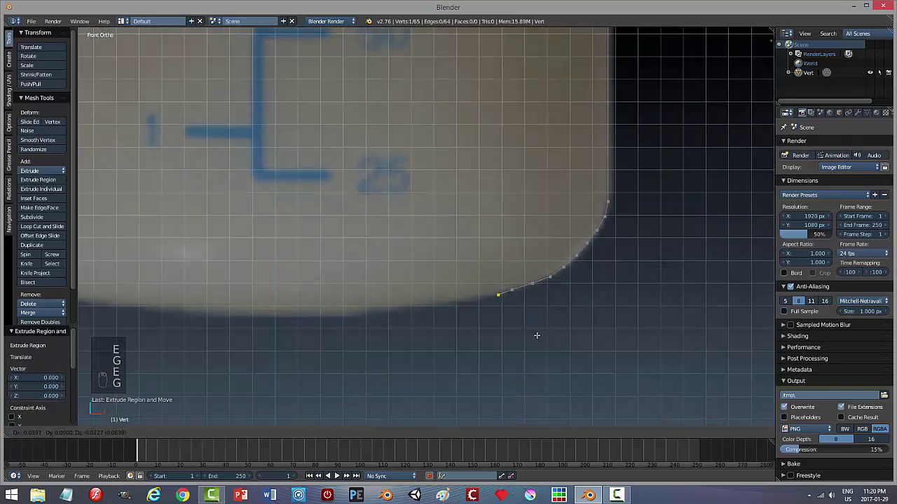
pyautogui.click(535, 336)
pyautogui.press('e')
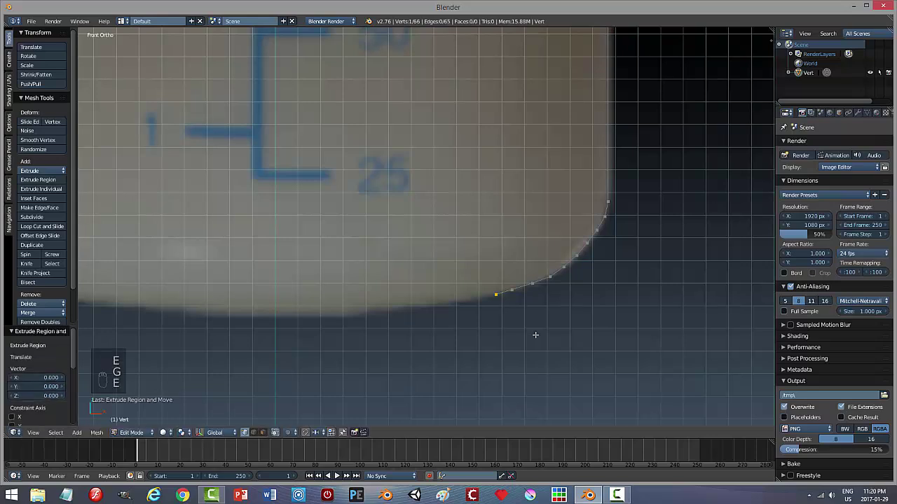
pyautogui.click(519, 340)
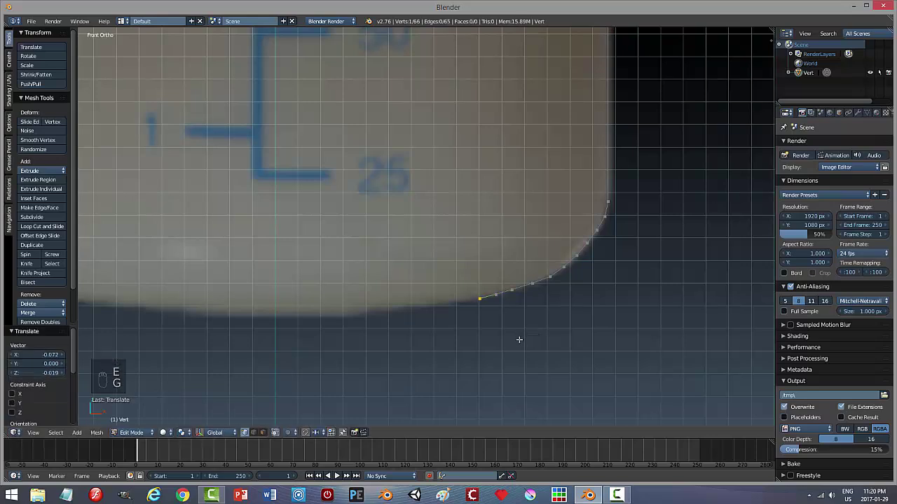
pyautogui.press('e')
pyautogui.press('e')
pyautogui.press('g')
pyautogui.click(492, 342)
pyautogui.press('g')
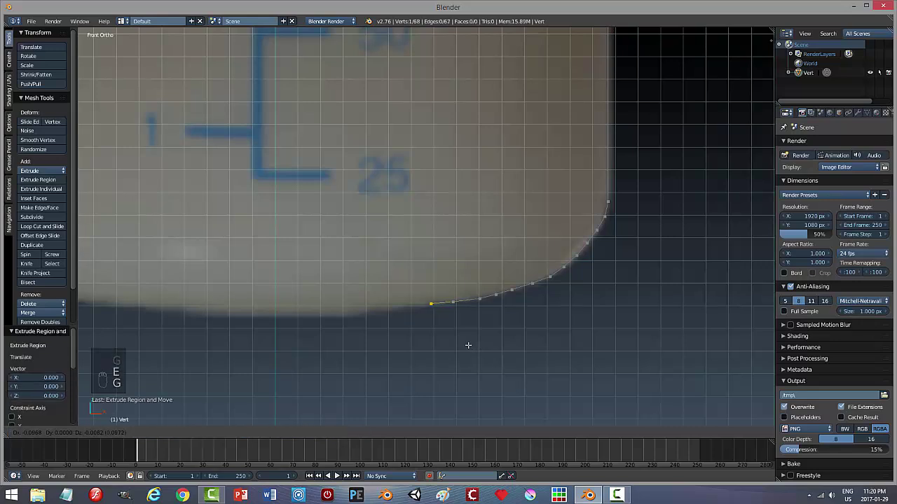
pyautogui.click(468, 344)
pyautogui.press('e')
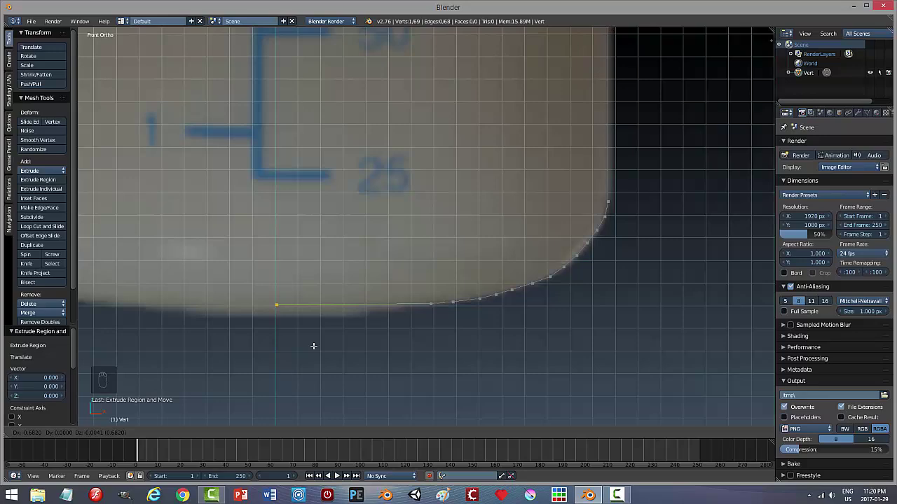
# - Place the last base point at the bottle's centre
pyautogui.click(313, 346)
pyautogui.scroll(-3, 389, 345)
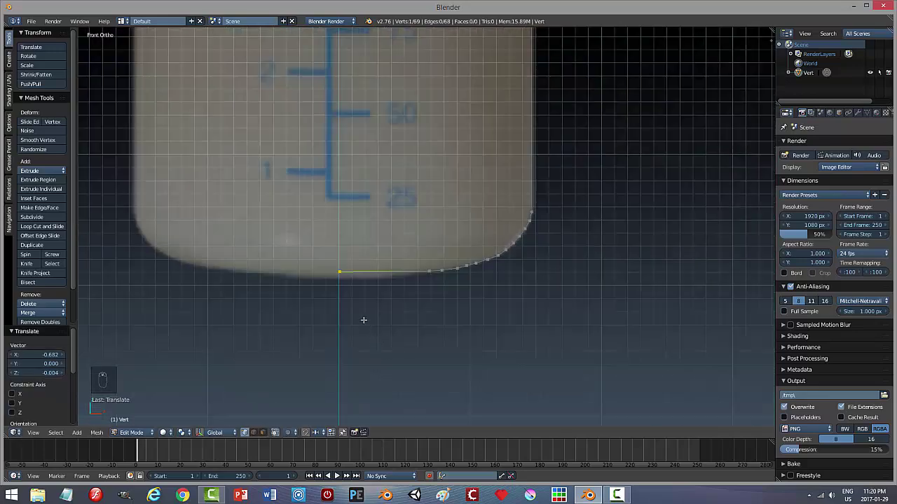
pyautogui.keyDown('shift'); pyautogui.scroll(2, 432, 326); pyautogui.keyUp('shift')
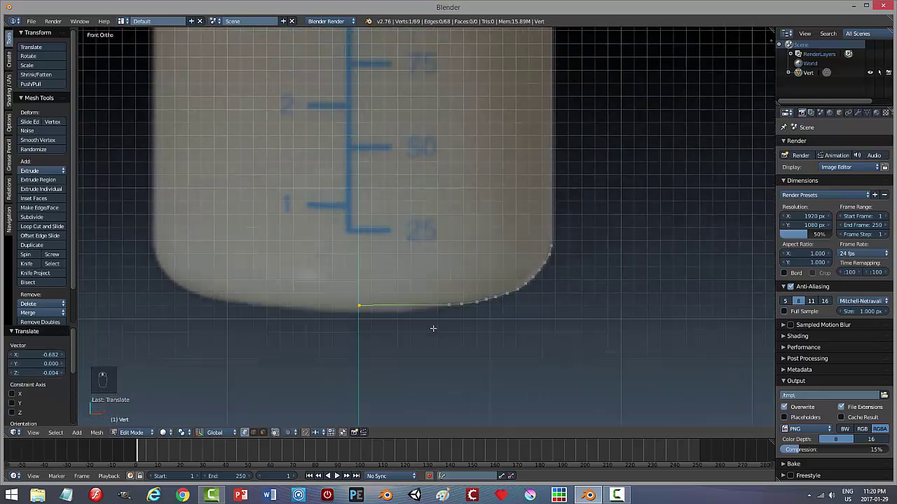
pyautogui.scroll(-2, 439, 315)
pyautogui.keyDown('shift'); pyautogui.scroll(3, 440, 315); pyautogui.keyUp('shift')
pyautogui.scroll(1, 434, 280)
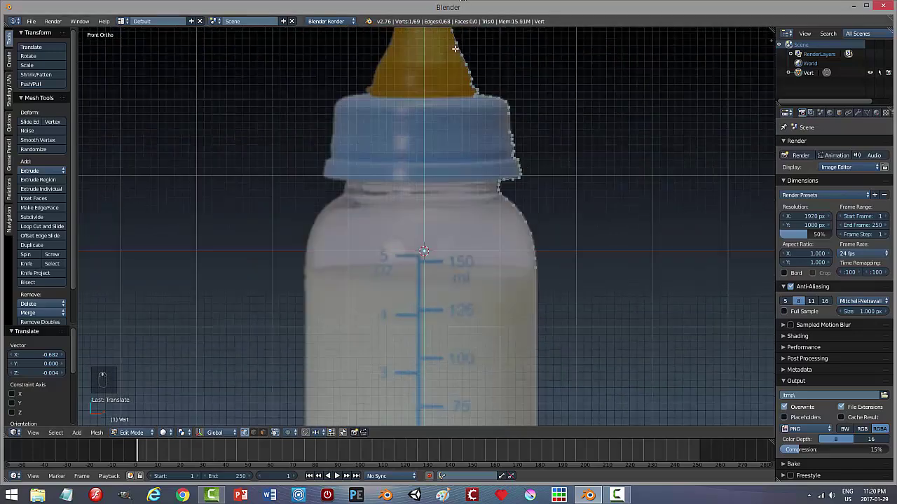
pyautogui.keyDown('shift'); pyautogui.scroll(2, 463, 102); pyautogui.keyUp('shift')
pyautogui.scroll(1, 455, 122)
pyautogui.keyDown('shift'); pyautogui.scroll(4, 447, 105); pyautogui.keyUp('shift')
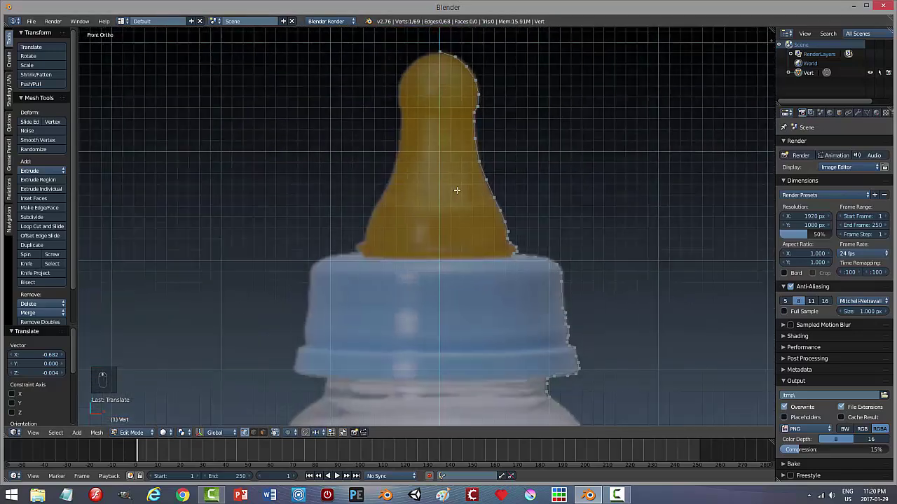
pyautogui.keyDown('shift'); pyautogui.scroll(1, 441, 80); pyautogui.keyUp('shift')
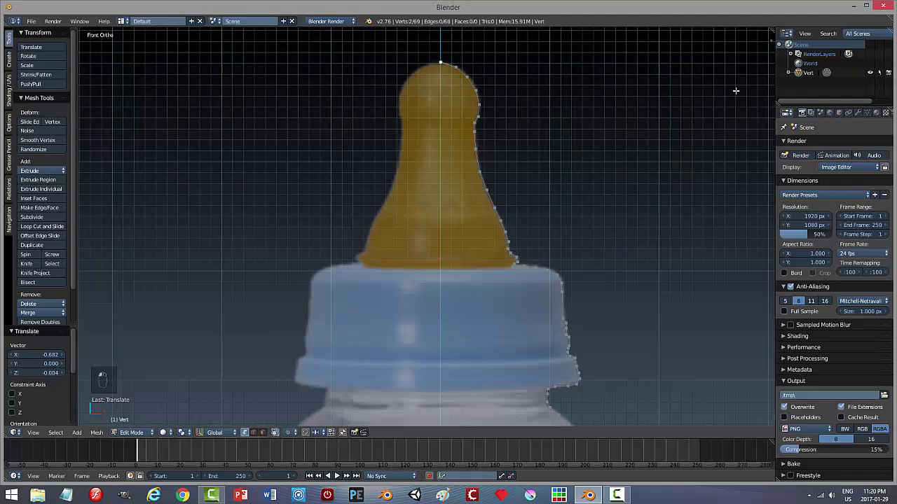
# - Set the selected points' Median X to 0 in the sidebar to centre them
pyautogui.press('n')
pyautogui.moveTo(768, 135); pyautogui.dragTo(769, 53)
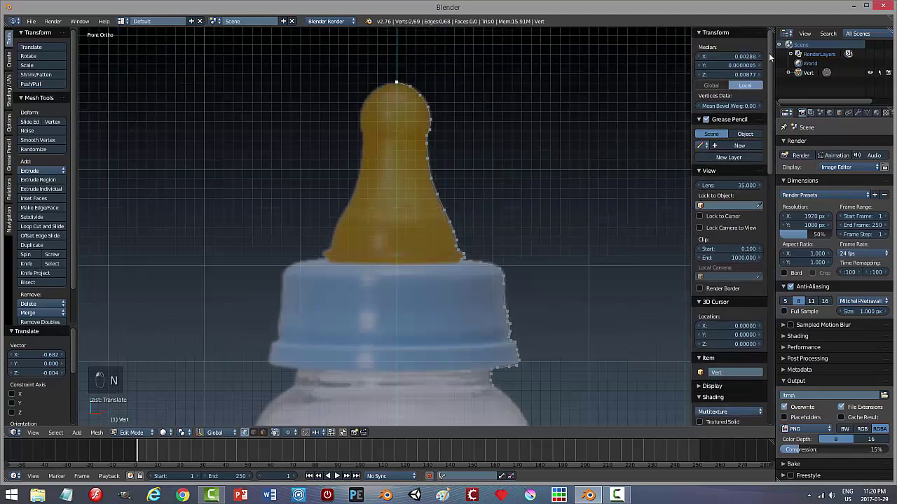
pyautogui.click(703, 56)
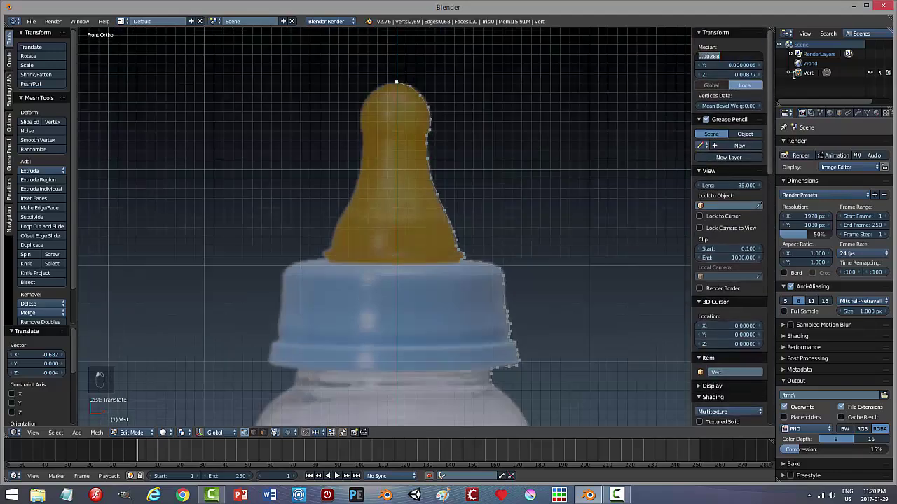
pyautogui.write('0')
pyautogui.press('Return')
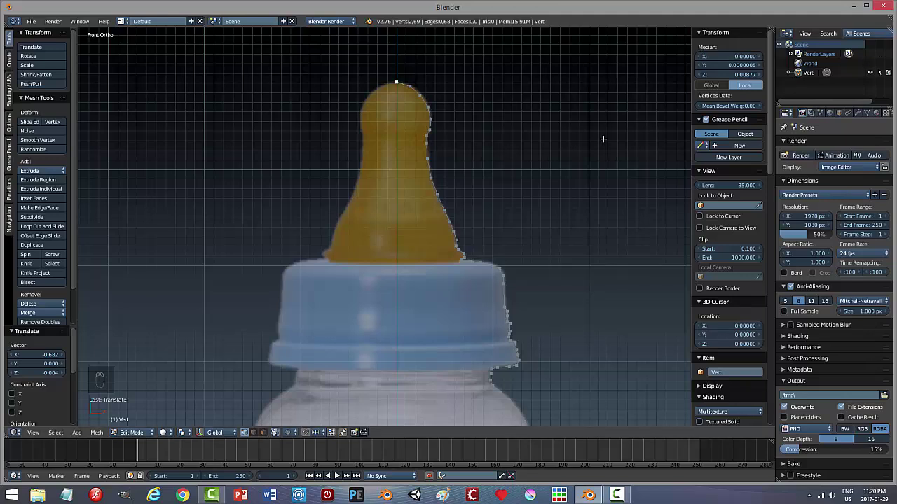
# - Lower the nipple tip vertex slightly along Z, then deselect and leave edit mode
pyautogui.press('a')
pyautogui.rightClick(397, 83)
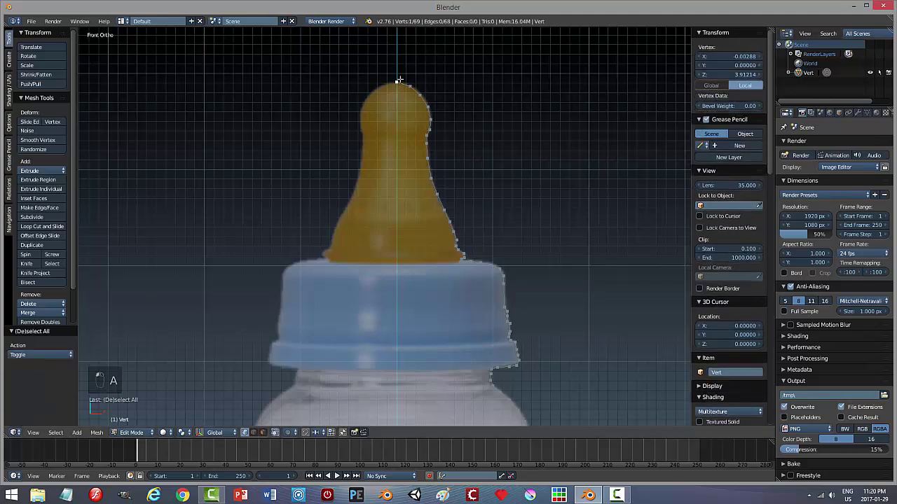
pyautogui.click(199, 433)
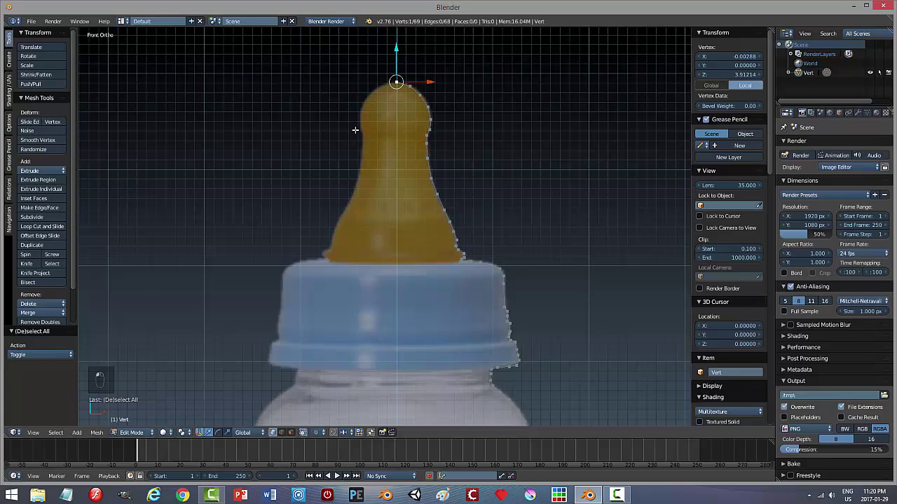
pyautogui.scroll(2, 400, 54)
pyautogui.scroll(3, 501, 156)
pyautogui.scroll(-1, 411, 147)
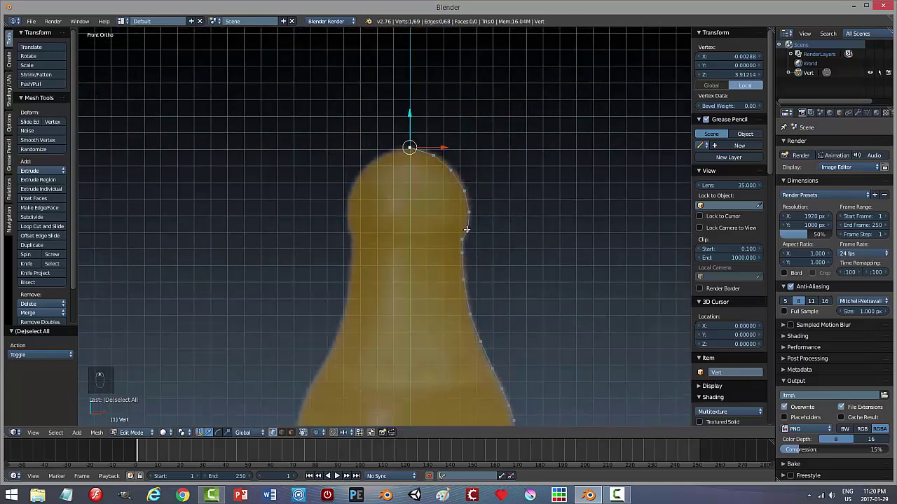
pyautogui.scroll(1, 421, 126)
pyautogui.click(413, 98)
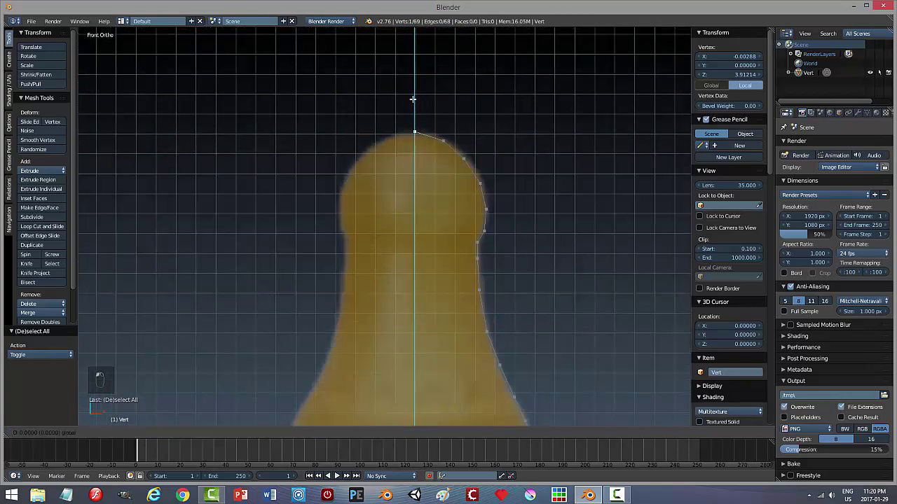
pyautogui.moveTo(412, 98); pyautogui.dragTo(439, 107)
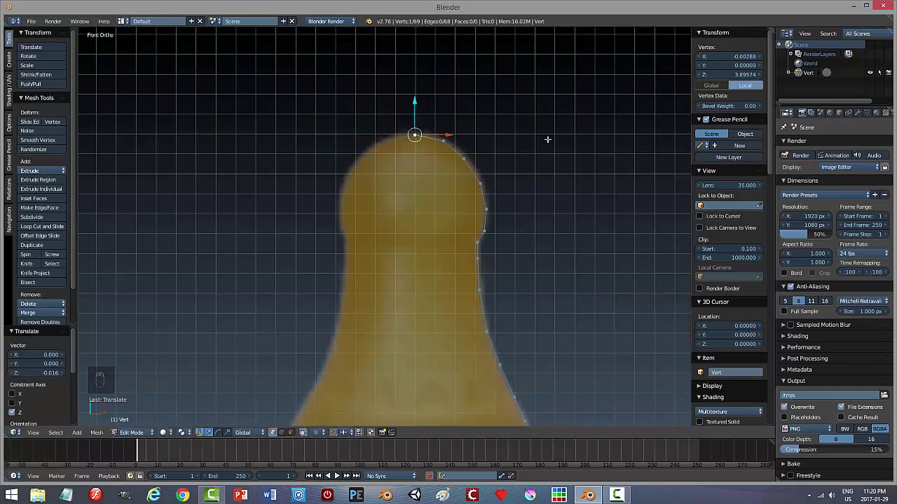
pyautogui.press('a')
pyautogui.press('Tab')
# - Return to object mode and revolve the profile with a Screw modifier
pyautogui.click(475, 143)
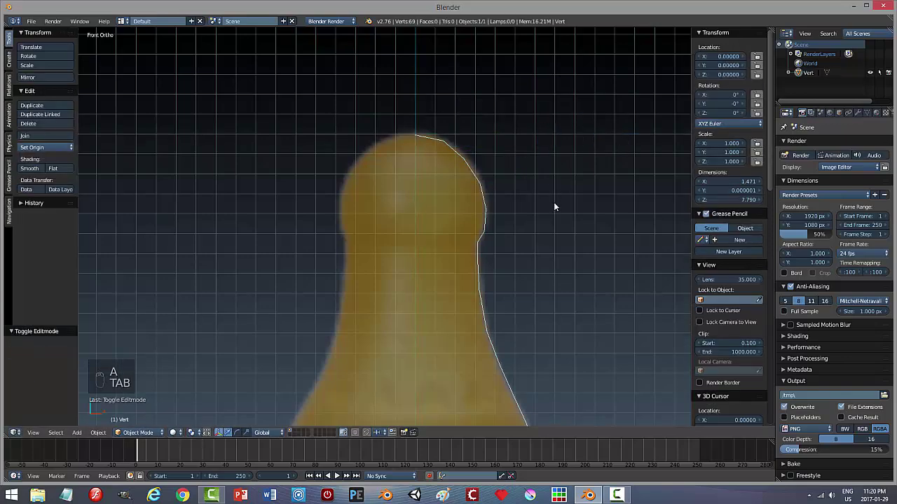
pyautogui.scroll(-4, 470, 223)
pyautogui.scroll(-2, 458, 239)
pyautogui.scroll(-2, 434, 294)
pyautogui.scroll(-4, 462, 343)
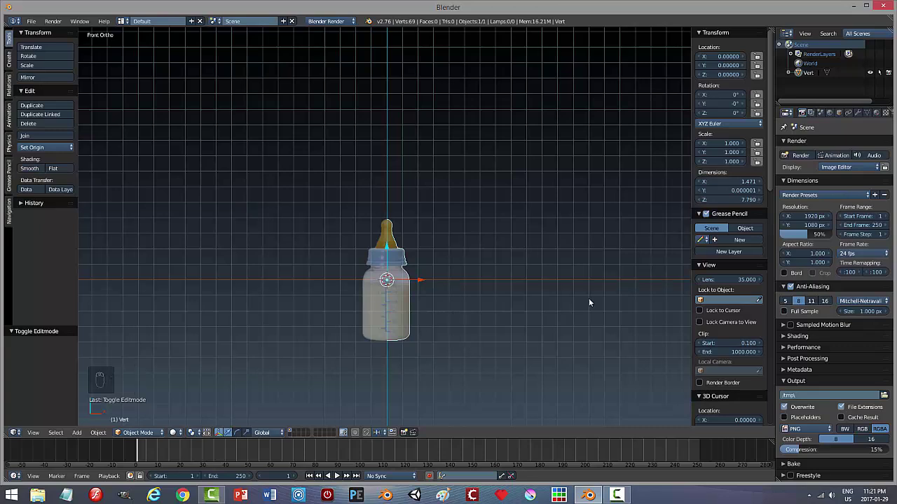
pyautogui.press('n')
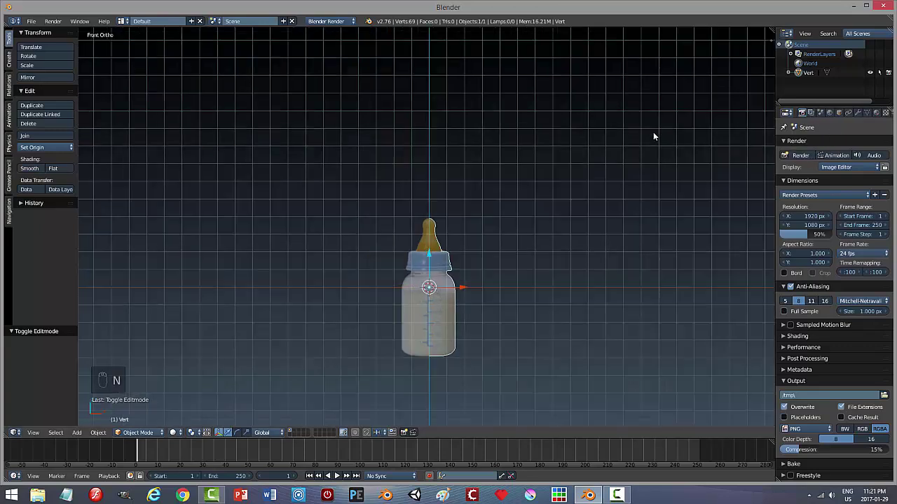
pyautogui.click(861, 113)
pyautogui.click(810, 144)
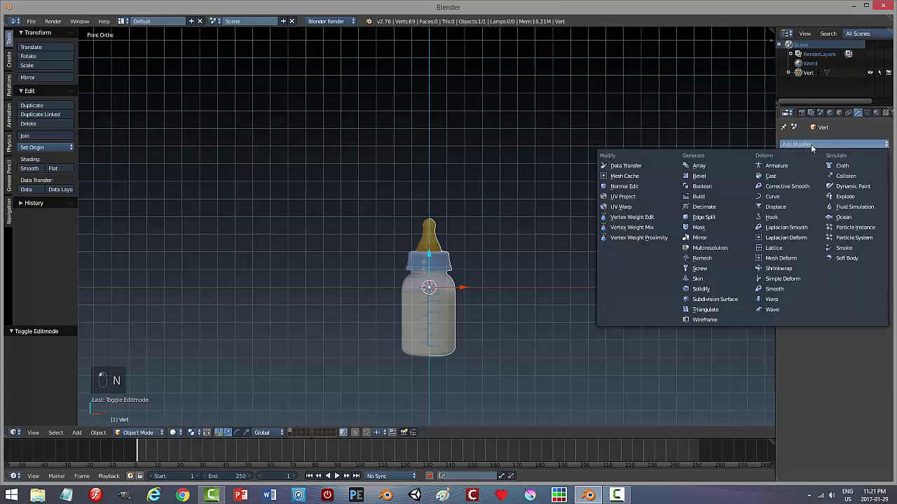
pyautogui.click(701, 269)
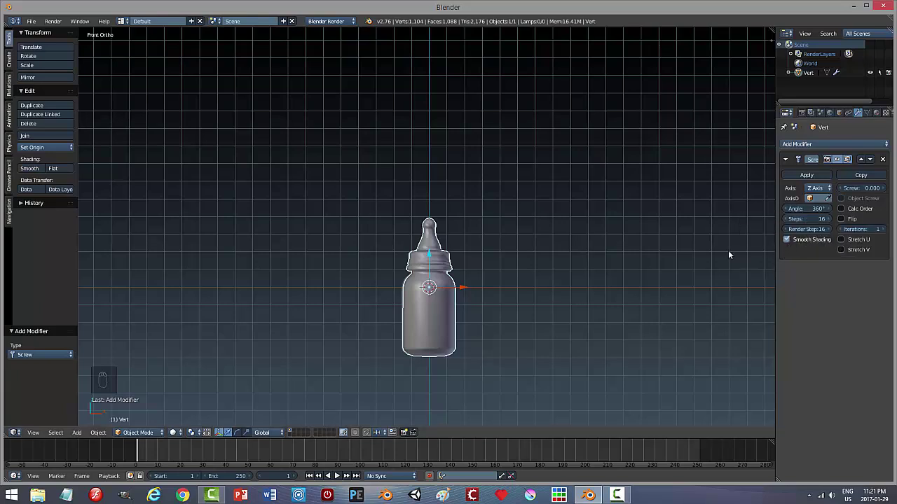
# - Add a Subdivision Surface modifier with viewport level 2
pyautogui.click(811, 144)
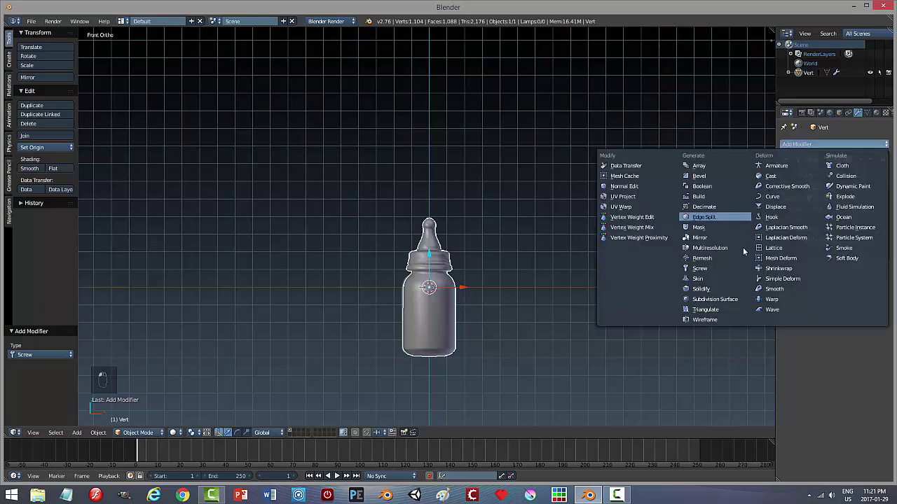
pyautogui.click(733, 300)
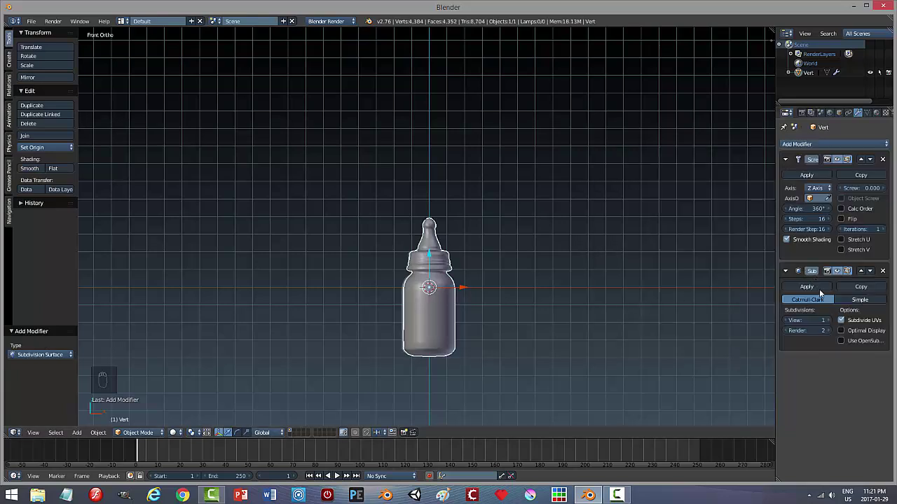
pyautogui.click(829, 320)
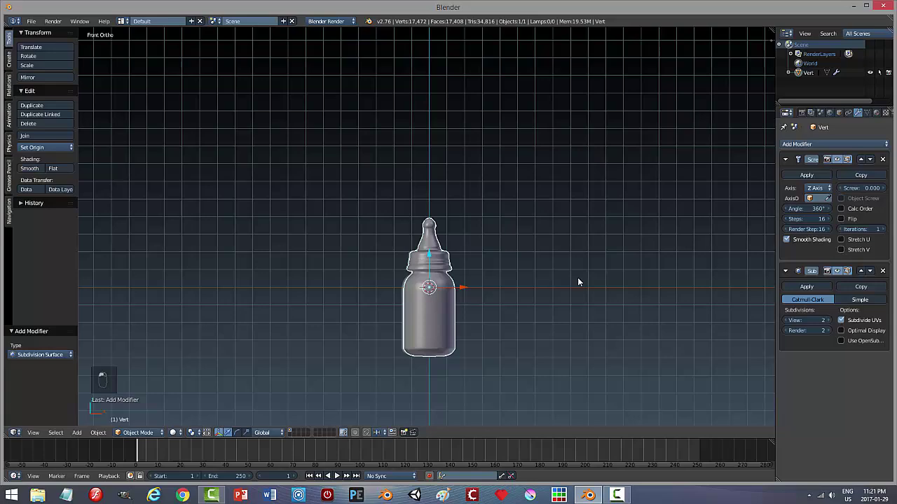
pyautogui.moveTo(577, 278)
pyautogui.mouseDown(button='middle')
pyautogui.moveTo(576, 303)
pyautogui.moveTo(564, 292)
pyautogui.mouseUp(button='middle')
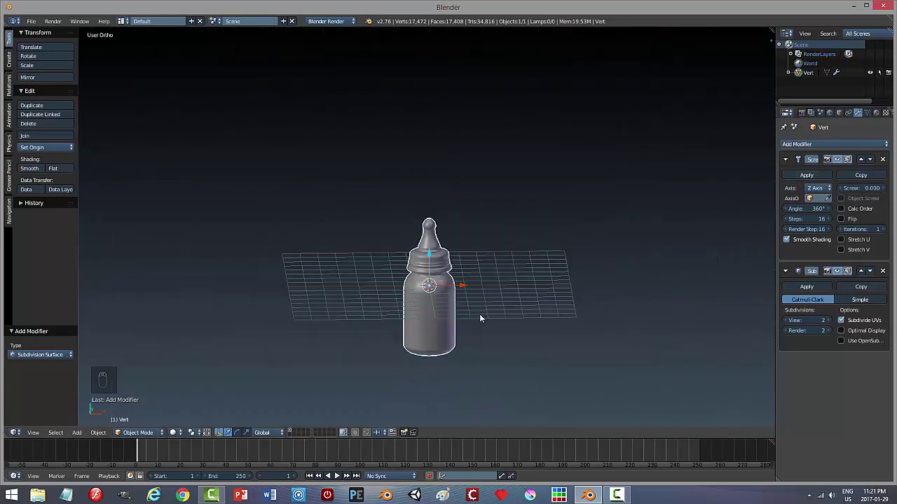
# - In edit mode, nudge two profile points near the nipple tip along X
pyautogui.press('Tab')
pyautogui.click(505, 308)
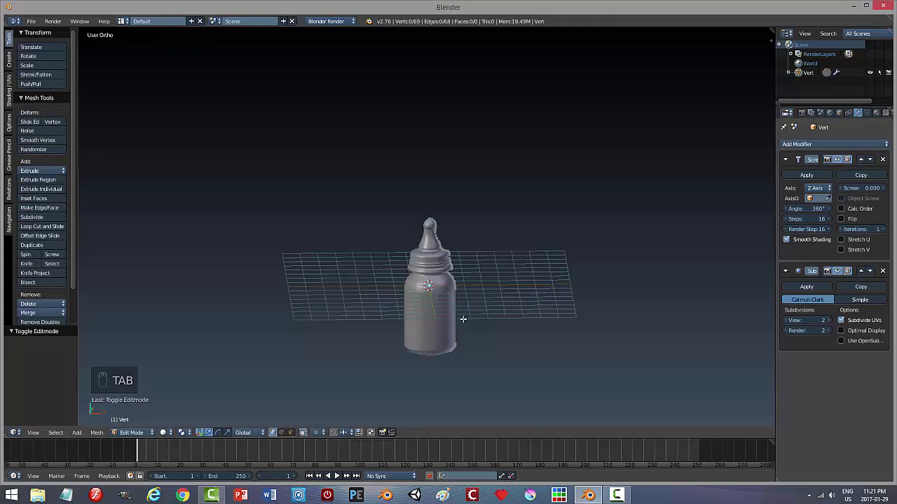
pyautogui.scroll(4, 463, 309)
pyautogui.scroll(4, 469, 284)
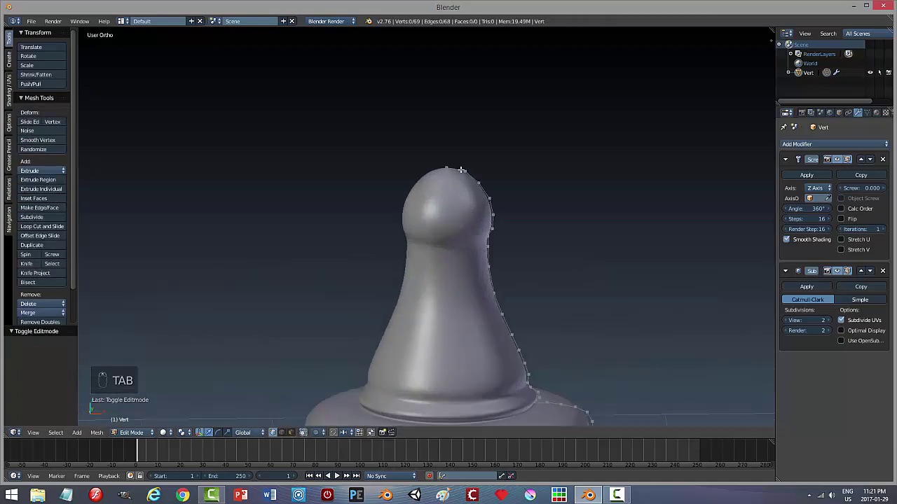
pyautogui.rightClick(493, 215)
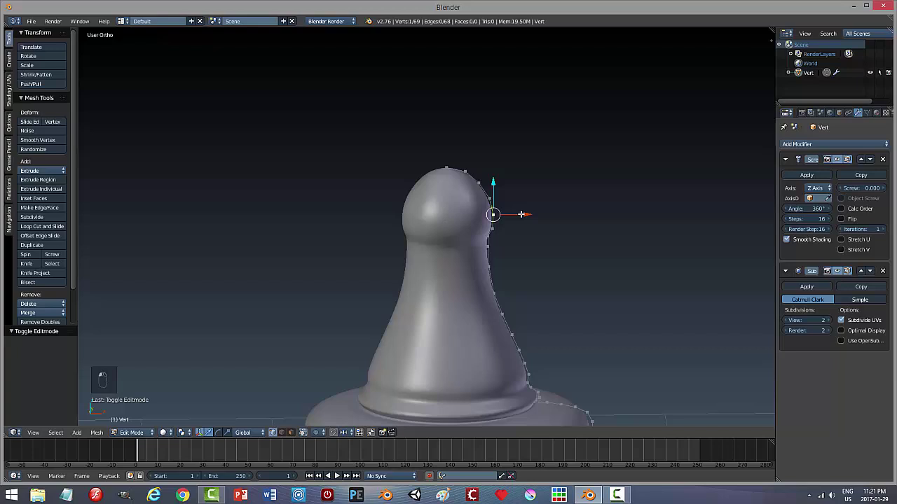
pyautogui.moveTo(521, 214); pyautogui.dragTo(501, 228)
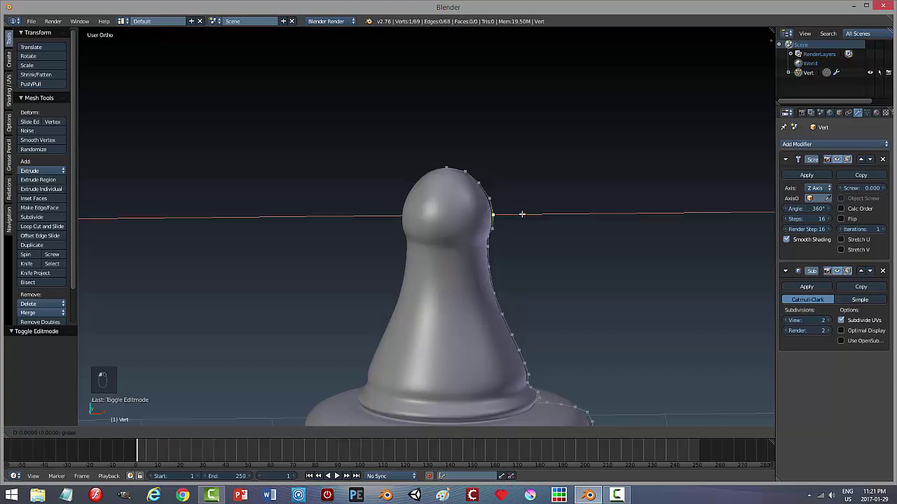
pyautogui.rightClick(488, 237)
pyautogui.moveTo(515, 237); pyautogui.dragTo(514, 238)
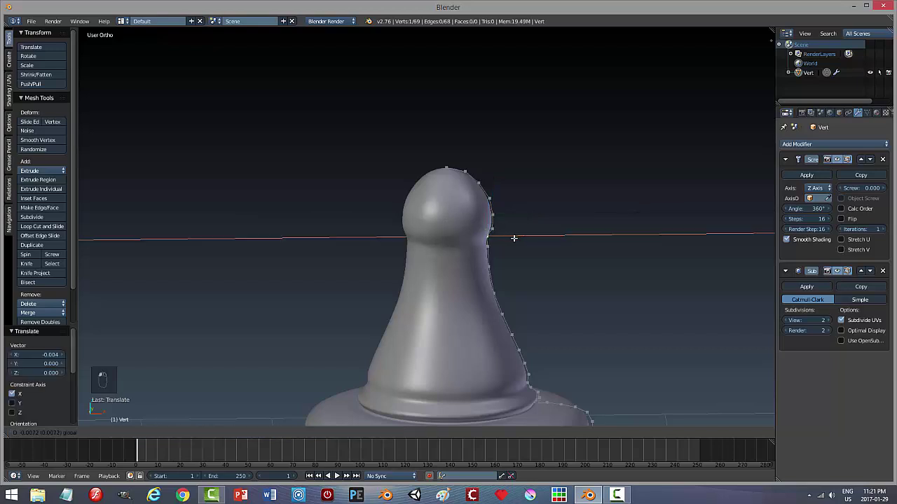
pyautogui.click(515, 238)
# - Select all vertices and return to object mode
pyautogui.scroll(-2, 565, 361)
pyautogui.scroll(-1, 564, 361)
pyautogui.scroll(-1, 549, 373)
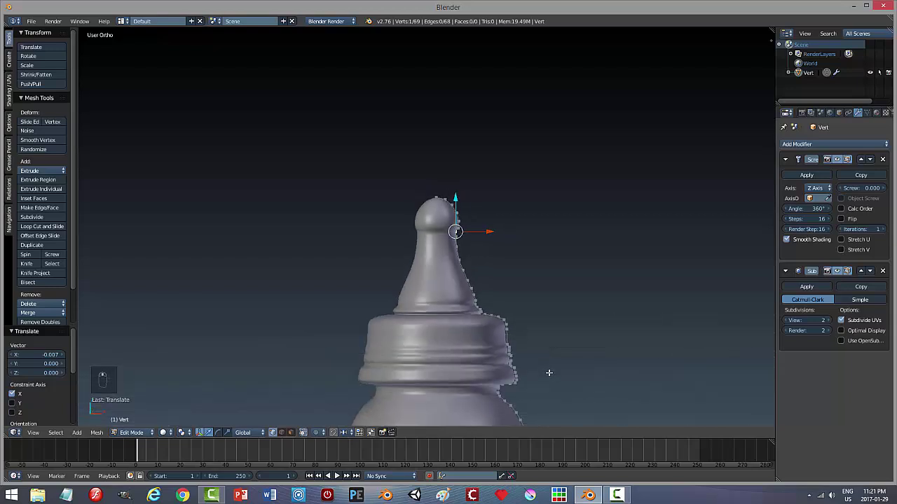
pyautogui.moveTo(548, 373)
pyautogui.mouseDown(button='middle')
pyautogui.moveTo(544, 422)
pyautogui.moveTo(547, 374)
pyautogui.moveTo(550, 386)
pyautogui.mouseUp(button='middle')
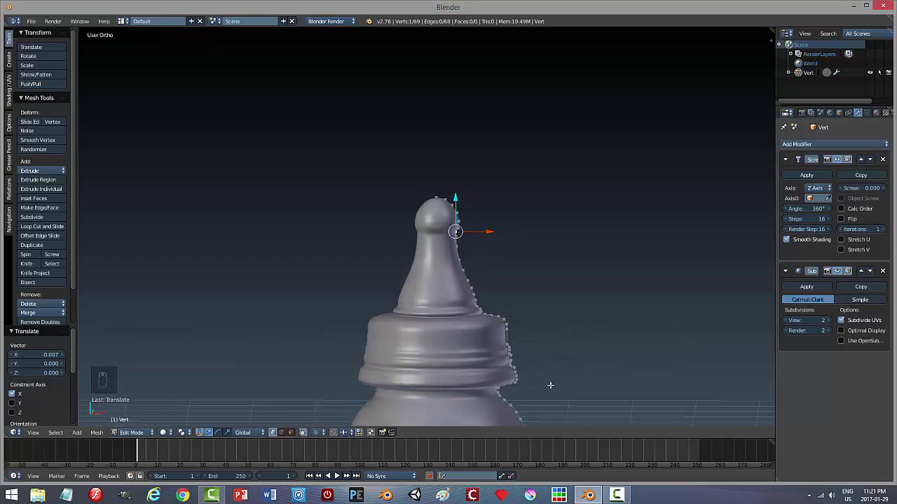
pyautogui.press('a')
pyautogui.press('Tab')
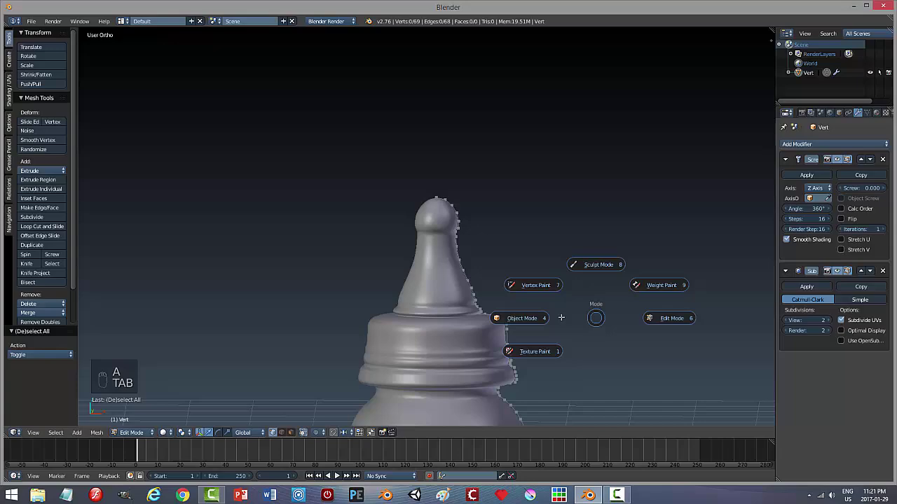
pyautogui.click(519, 316)
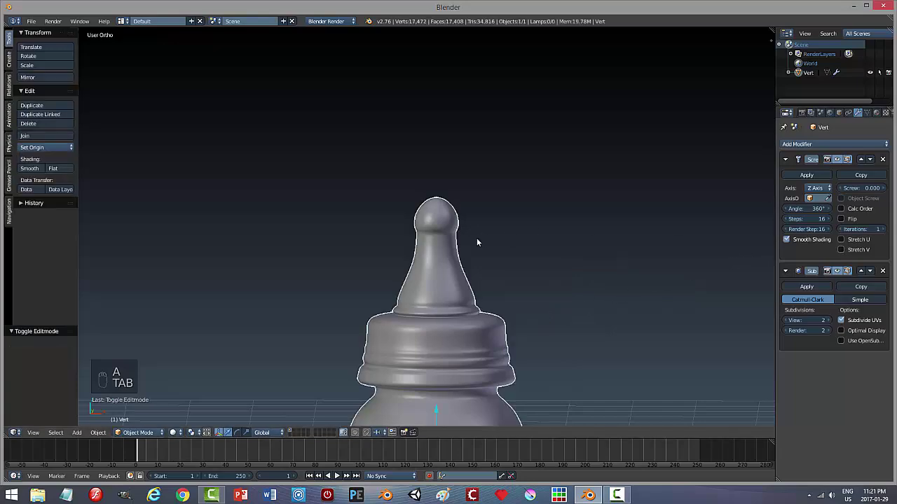
# - Apply the Screw modifier and enter edit mode on the bottle mesh
pyautogui.click(807, 174)
pyautogui.moveTo(534, 343); pyautogui.dragTo(533, 225, button='middle')
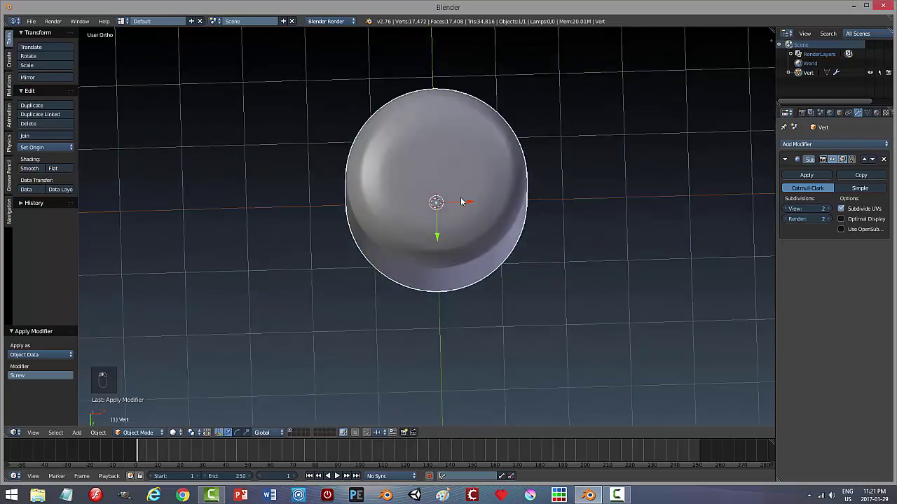
pyautogui.press('Tab')
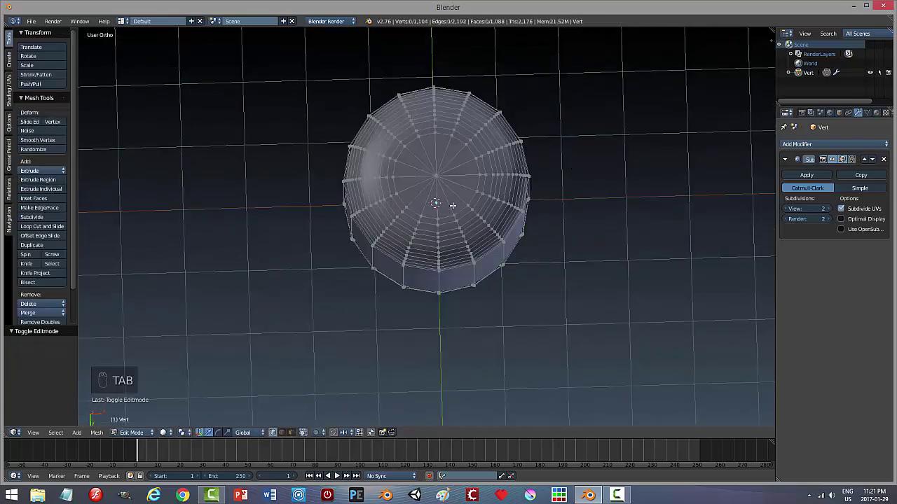
pyautogui.scroll(3, 466, 211)
pyautogui.moveTo(466, 211); pyautogui.dragTo(458, 248, button='middle')
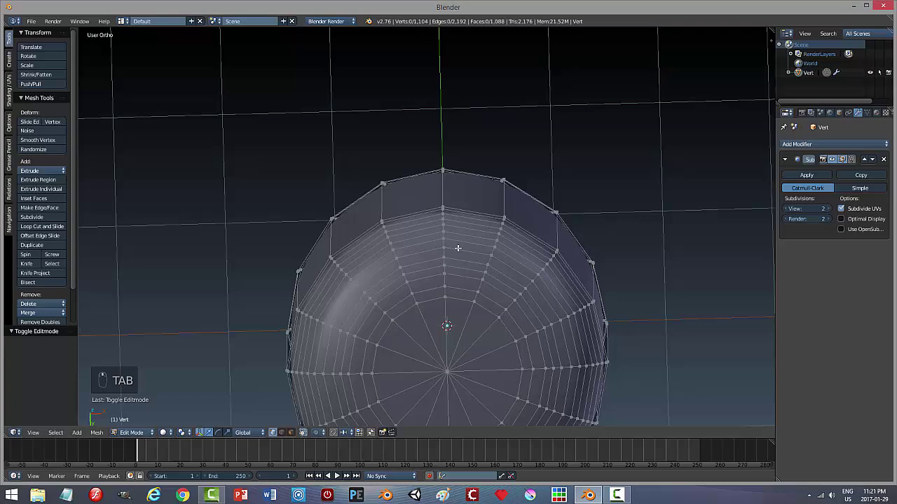
pyautogui.scroll(2, 456, 384)
pyautogui.moveTo(463, 397); pyautogui.dragTo(476, 282, button='middle')
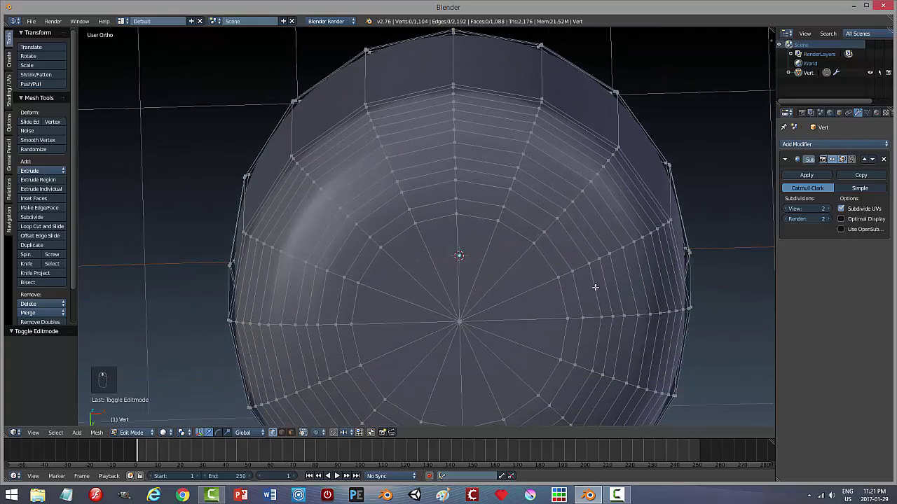
# - Remove Doubles on all vertices, merging eight duplicates, and return to object mode
pyautogui.press('a')
pyautogui.click(40, 321)
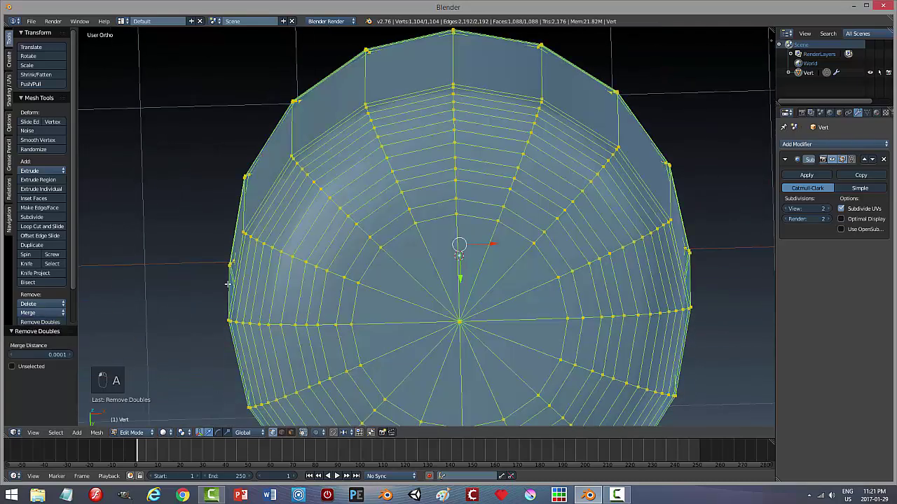
pyautogui.press('a')
pyautogui.press('Tab')
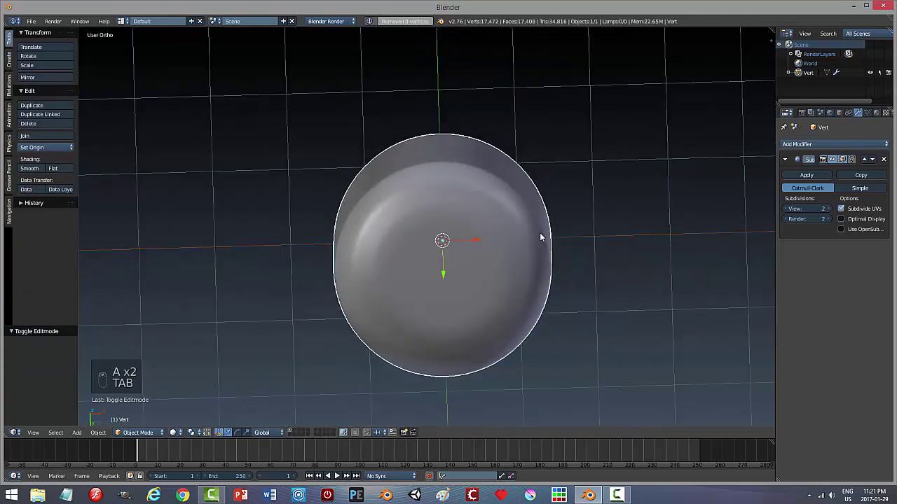
pyautogui.moveTo(539, 236); pyautogui.dragTo(535, 291, button='middle')
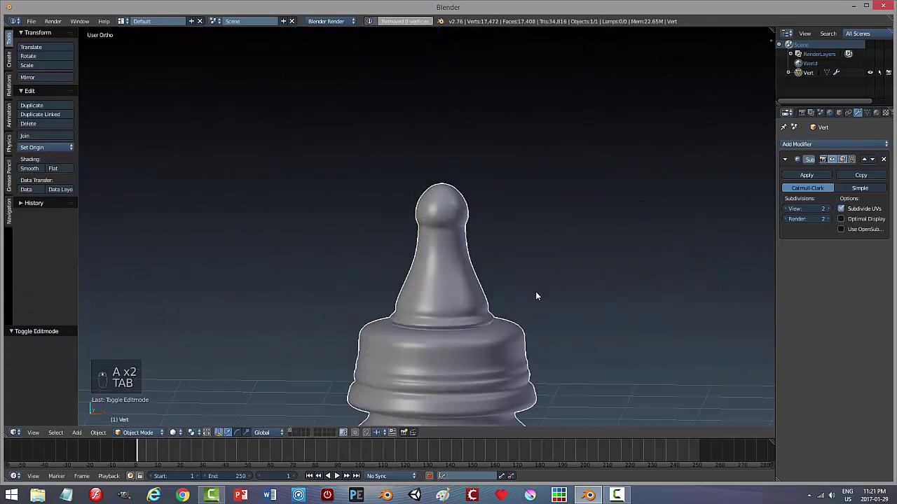
# - Apply the Subdivision Surface modifier and deselect the bottle
pyautogui.click(806, 175)
pyautogui.scroll(-3, 535, 259)
pyautogui.press('a')
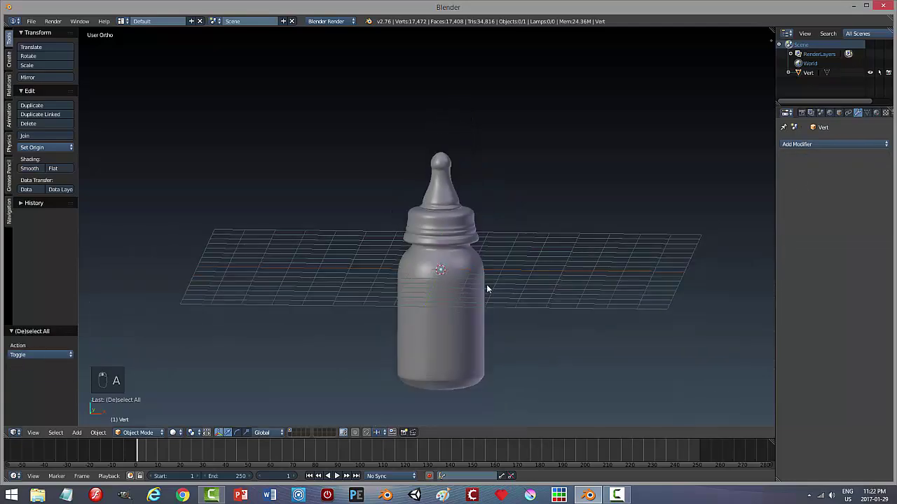
# - Orbit and zoom around the finished 17,472-vertex bottle to inspect it from above
pyautogui.moveTo(486, 285)
pyautogui.mouseDown(button='middle')
pyautogui.moveTo(480, 311)
pyautogui.moveTo(485, 284)
pyautogui.moveTo(473, 285)
pyautogui.moveTo(493, 319)
pyautogui.moveTo(489, 337)
pyautogui.moveTo(544, 313)
pyautogui.moveTo(550, 286)
pyautogui.moveTo(566, 278)
pyautogui.moveTo(568, 305)
pyautogui.moveTo(542, 308)
pyautogui.mouseUp(button='middle')
pyautogui.scroll(3, 495, 301)
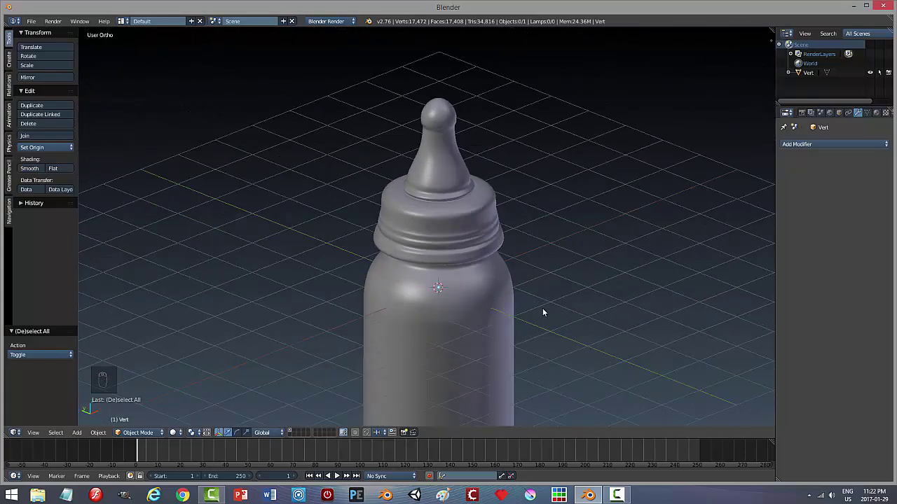
pyautogui.scroll(-4, 457, 322)
pyautogui.moveTo(457, 323); pyautogui.dragTo(467, 239, button='middle')
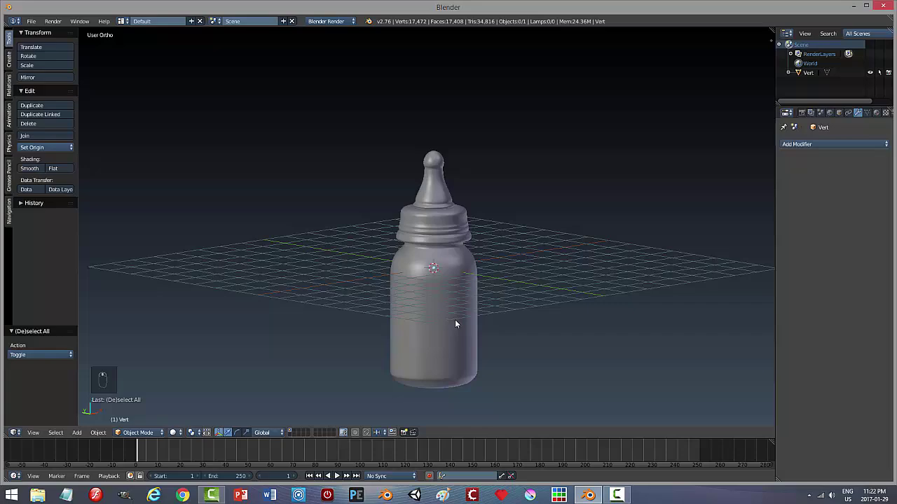
pyautogui.moveTo(454, 324); pyautogui.dragTo(444, 208, button='middle')
pyautogui.scroll(-1, 430, 241)
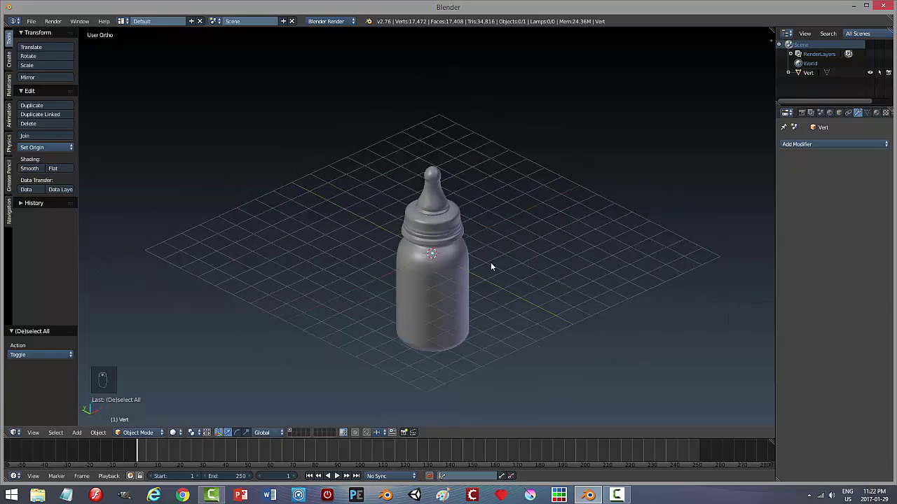
pyautogui.moveTo(491, 266)
pyautogui.mouseDown(button='middle')
pyautogui.moveTo(478, 244)
pyautogui.moveTo(470, 280)
pyautogui.moveTo(577, 266)
pyautogui.mouseUp(button='middle')
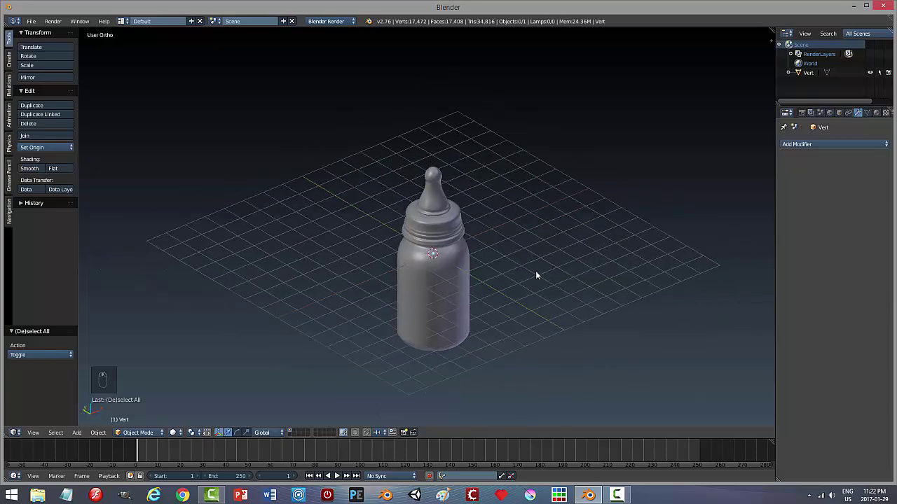
pyautogui.scroll(-1, 536, 272)
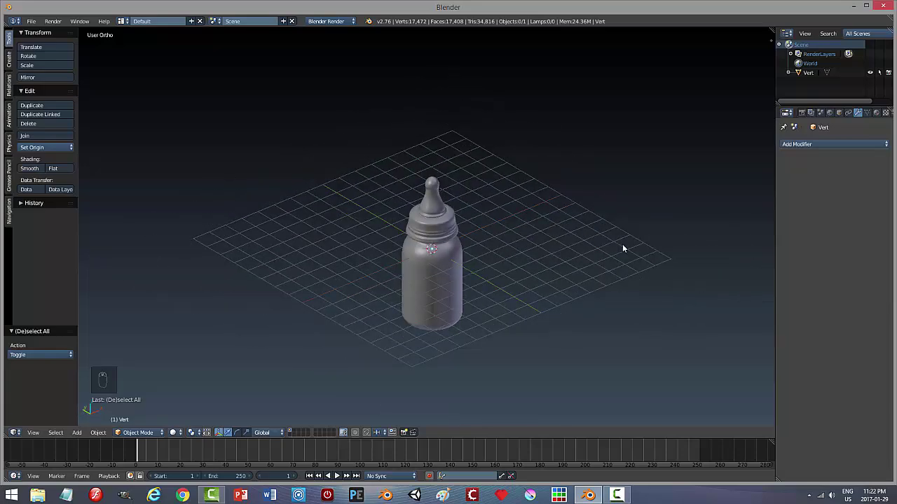